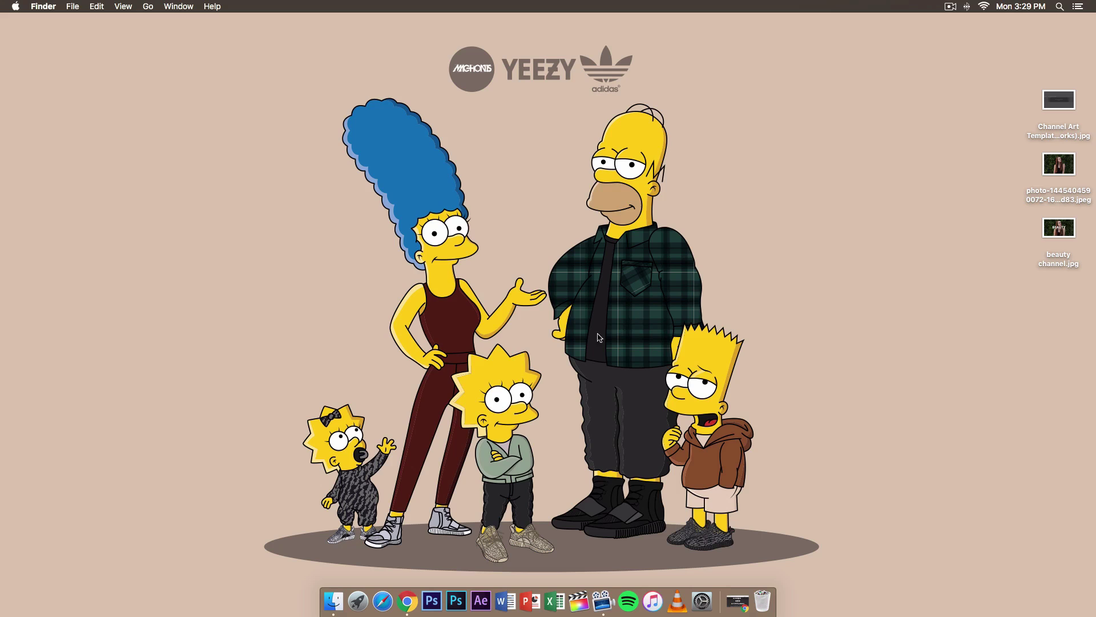
Switch to Chrome and start a new YouTube Channel Art design in Fotor.
click(407, 600)
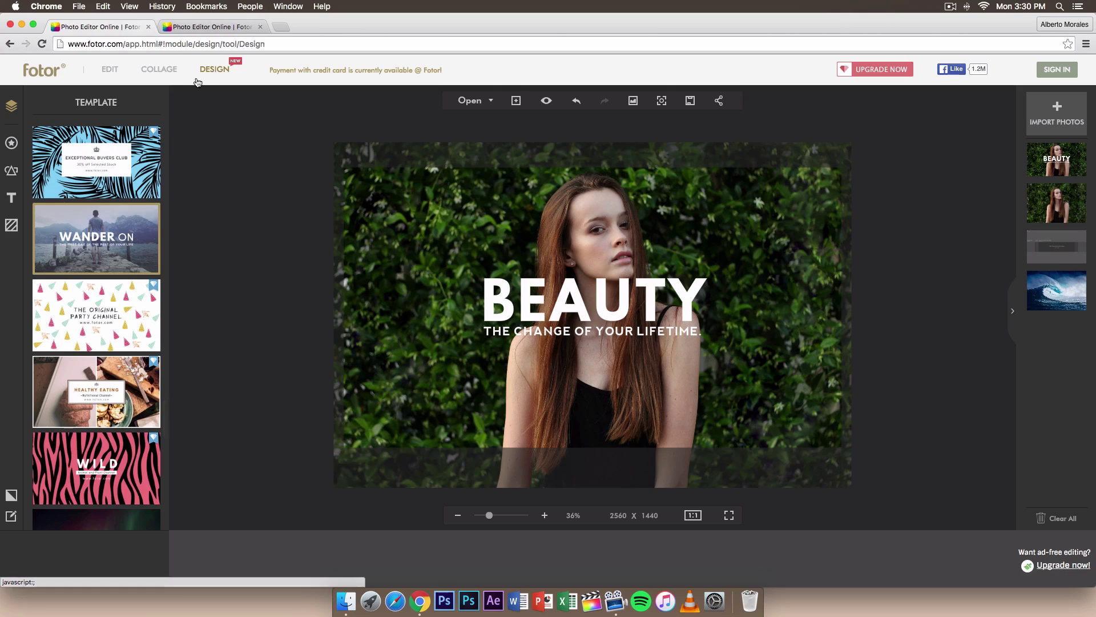
click(192, 28)
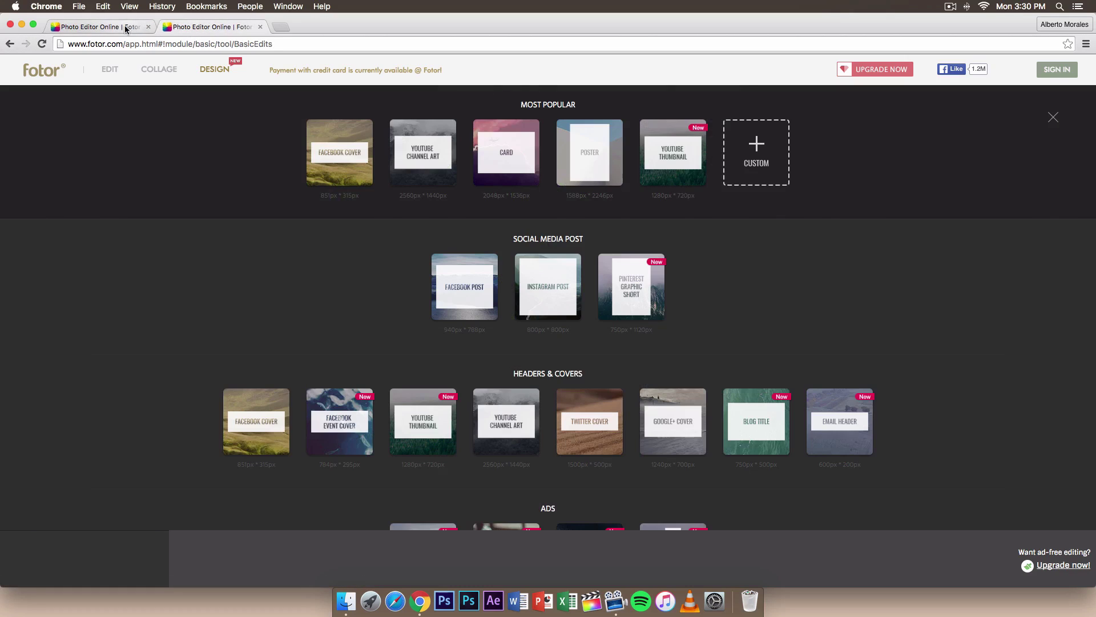
click(97, 27)
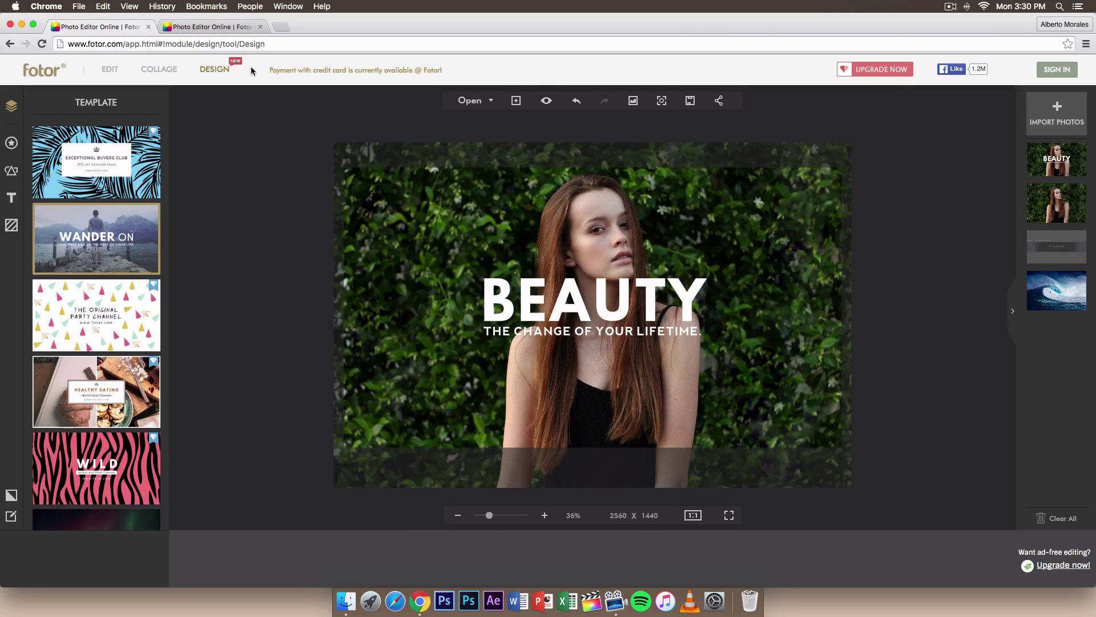
click(200, 28)
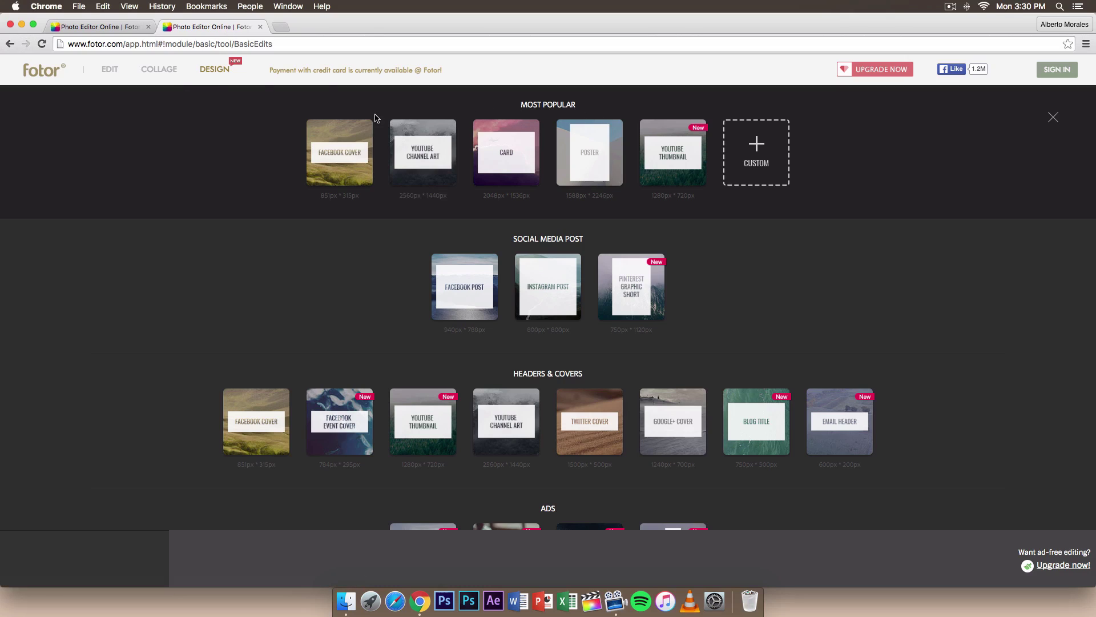
click(424, 158)
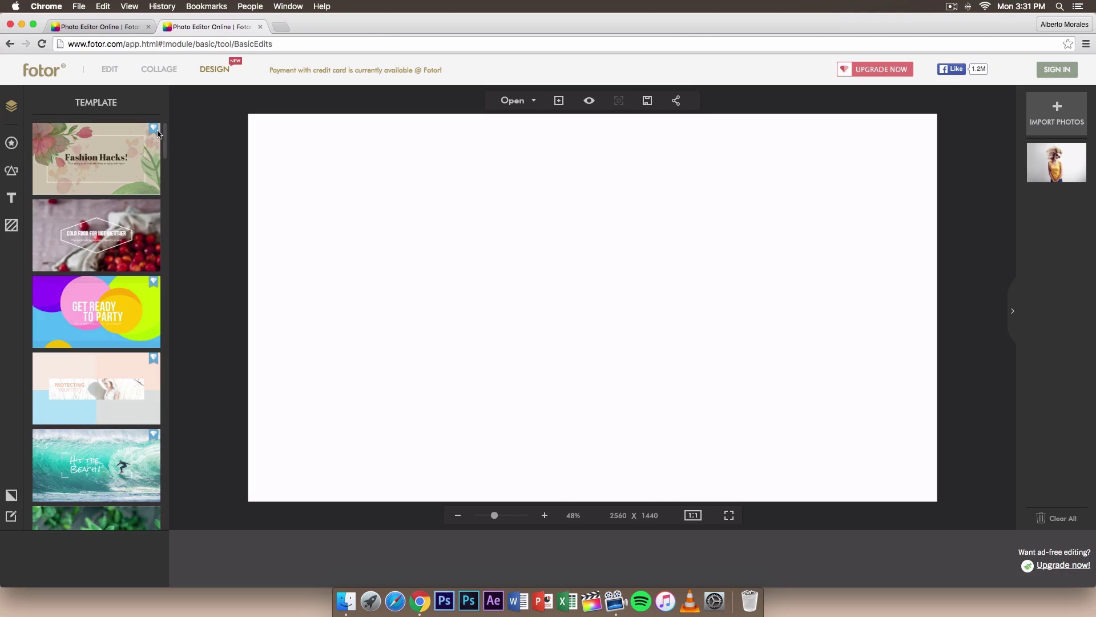
Browse the channel art templates, previewing the biz blog design, and apply the WANDER ON template.
scroll(165, 137, down, 2)
scroll(166, 137, up, 2)
scroll(166, 154, down, 5)
drag(167, 159, 174, 245)
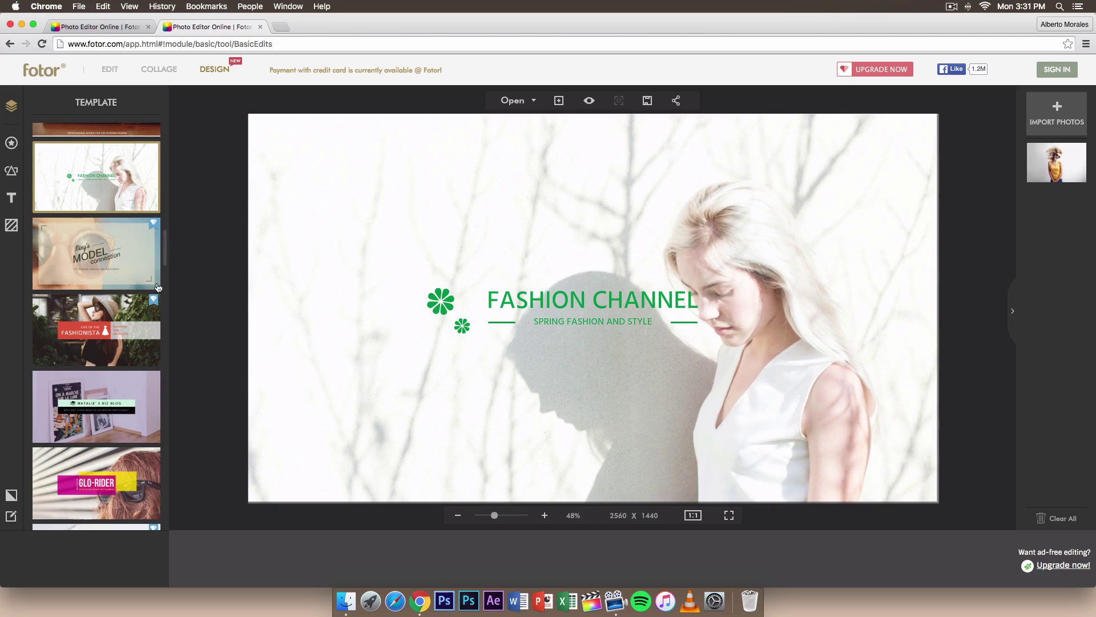
scroll(169, 261, down, 3)
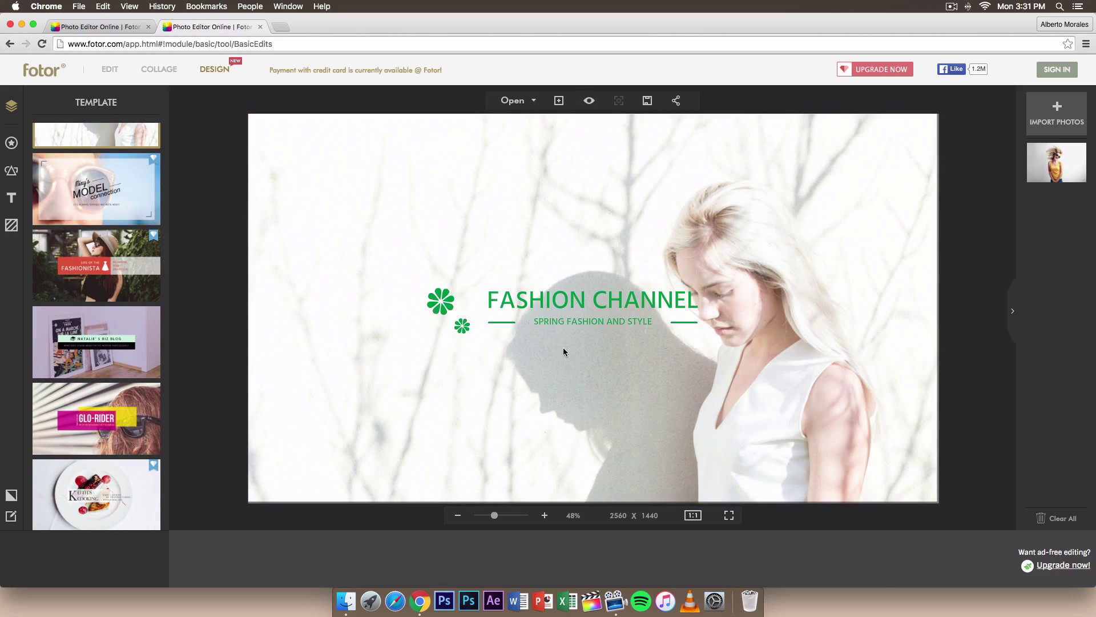
scroll(166, 243, down, 3)
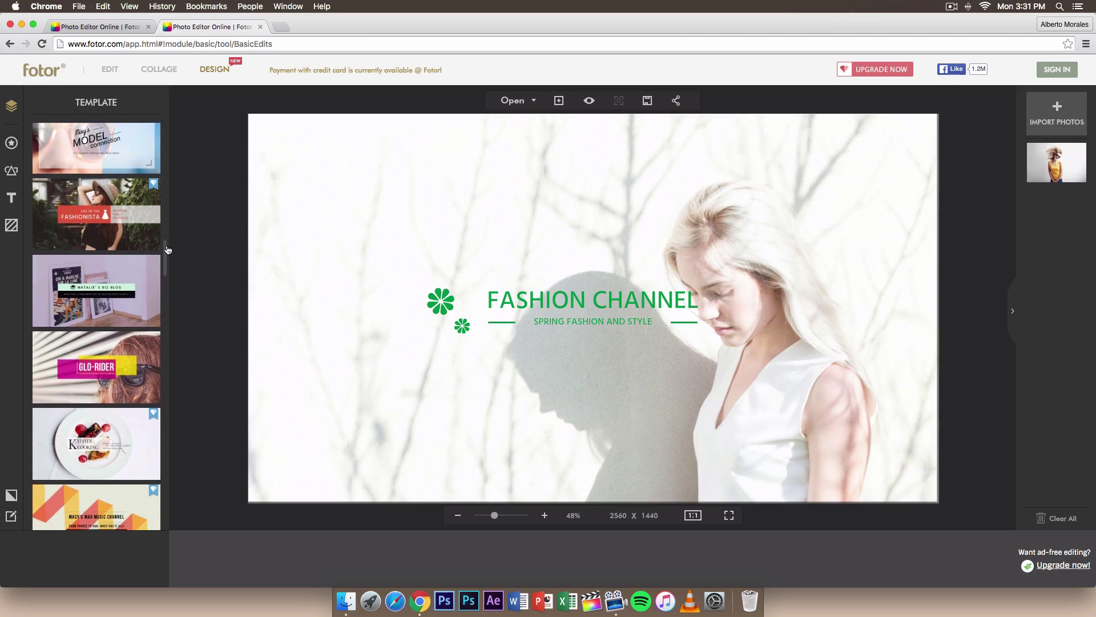
click(135, 249)
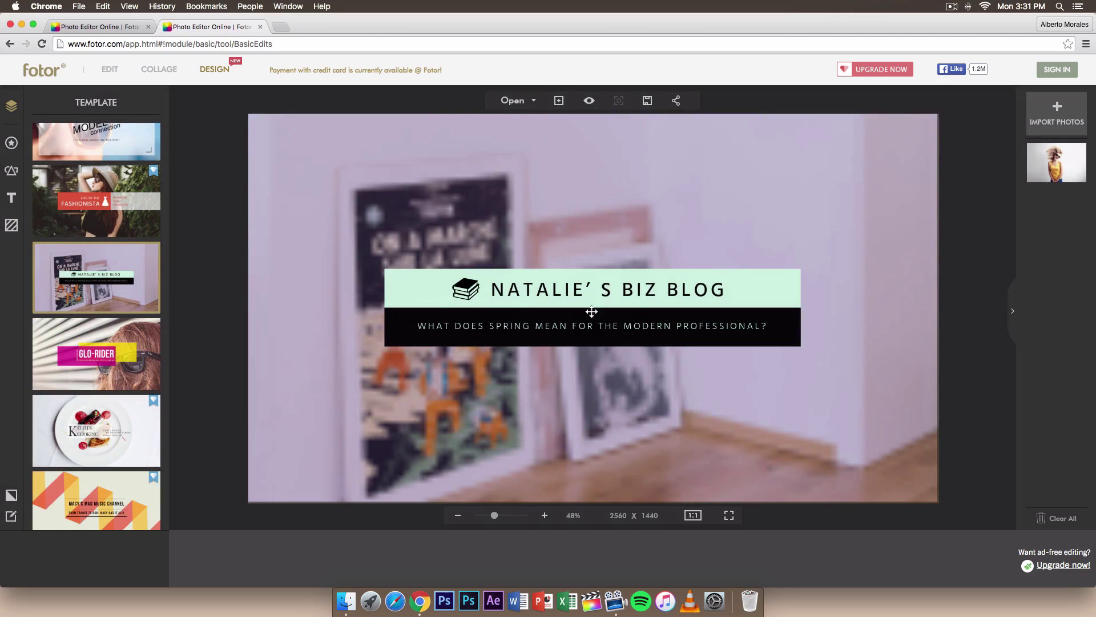
drag(165, 270, 172, 414)
click(112, 314)
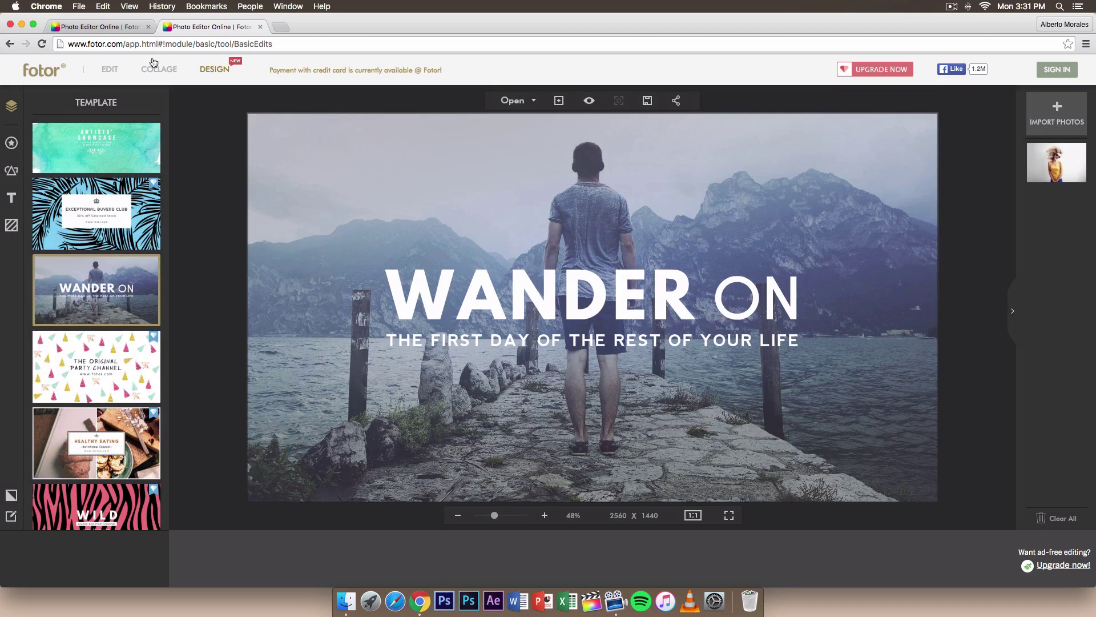
Close the other Fotor tab containing the finished BEAUTY design, leaving the page without saving.
click(105, 29)
click(193, 31)
click(154, 29)
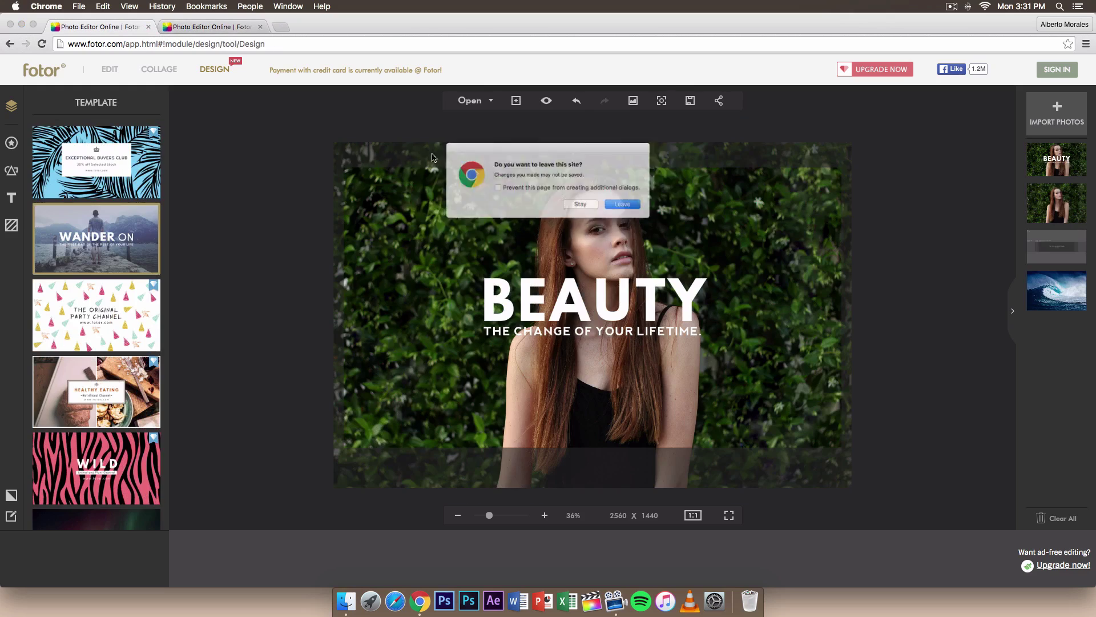
click(631, 213)
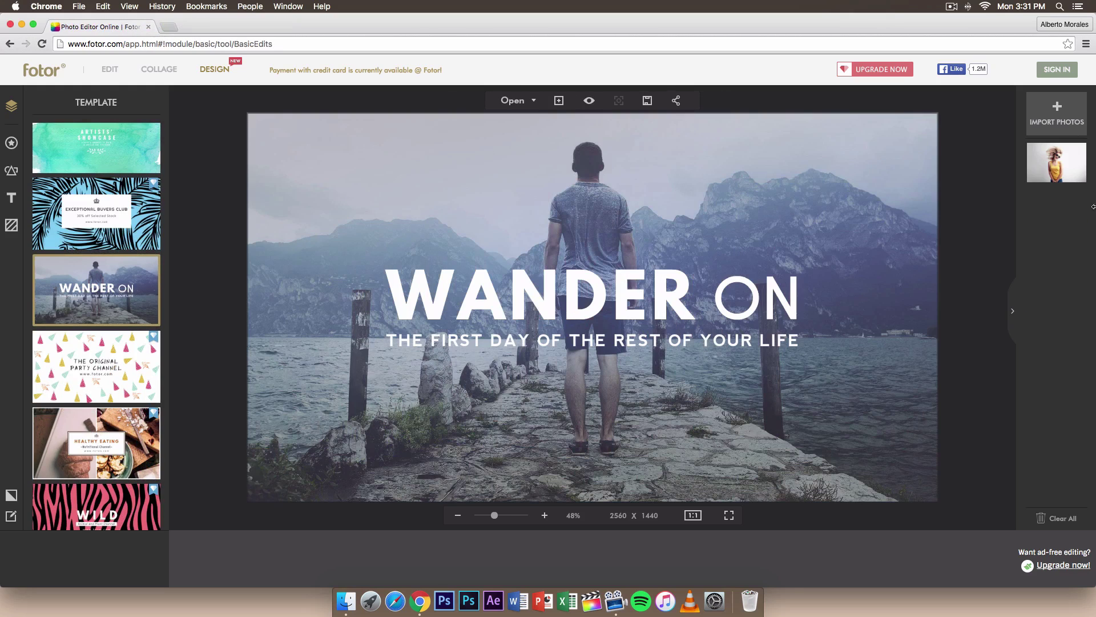
Remove the sample photo from the photo list and import the Channel Art Template image from the Desktop.
click(1082, 151)
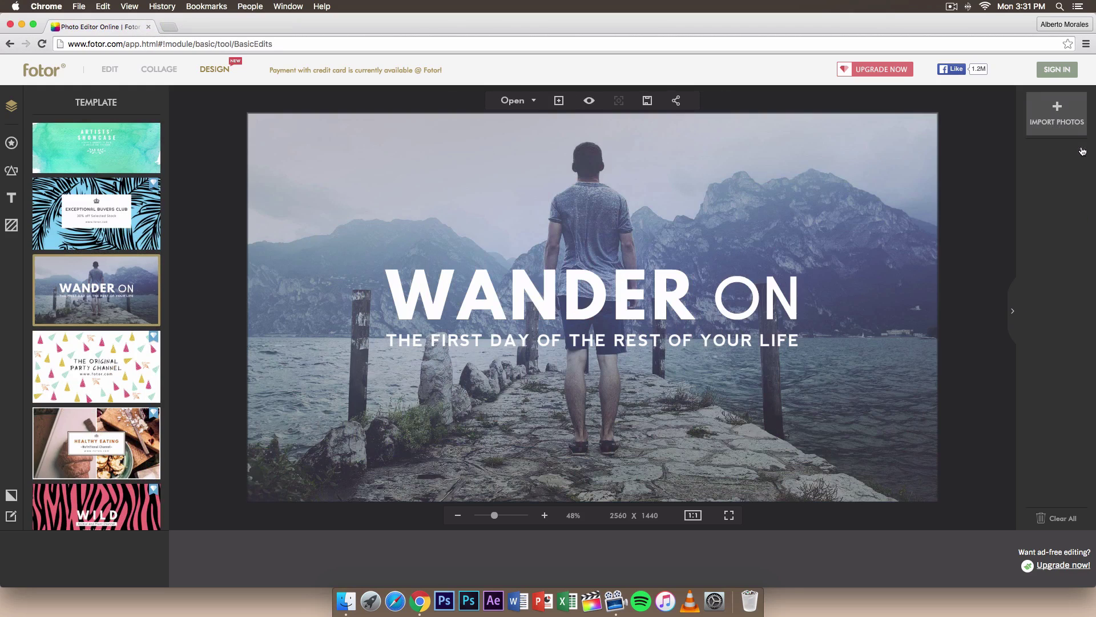
click(1057, 114)
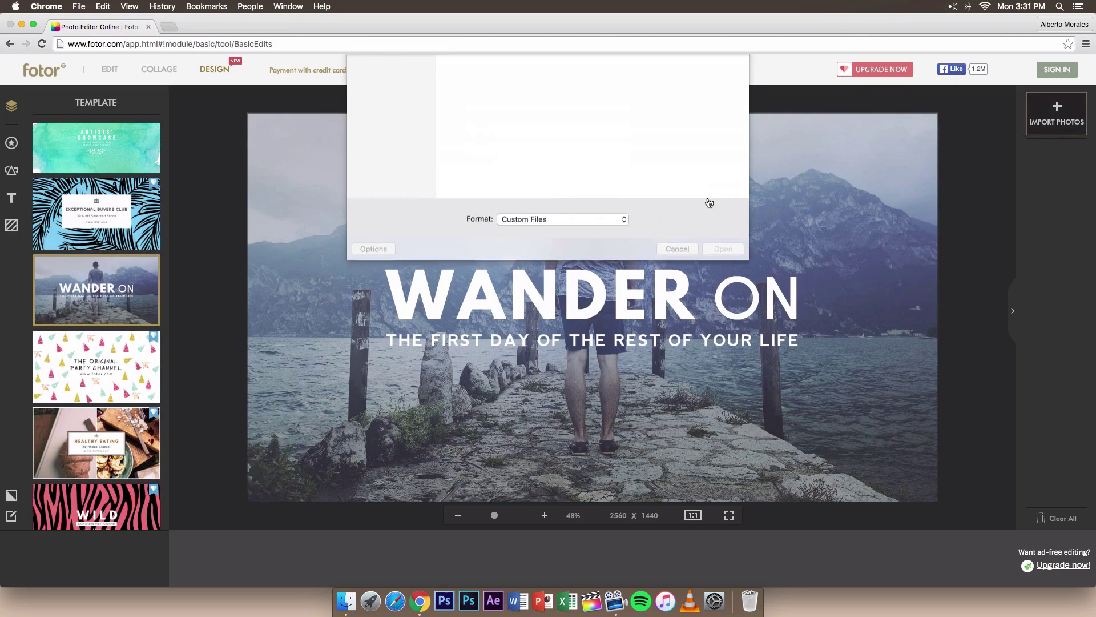
click(554, 100)
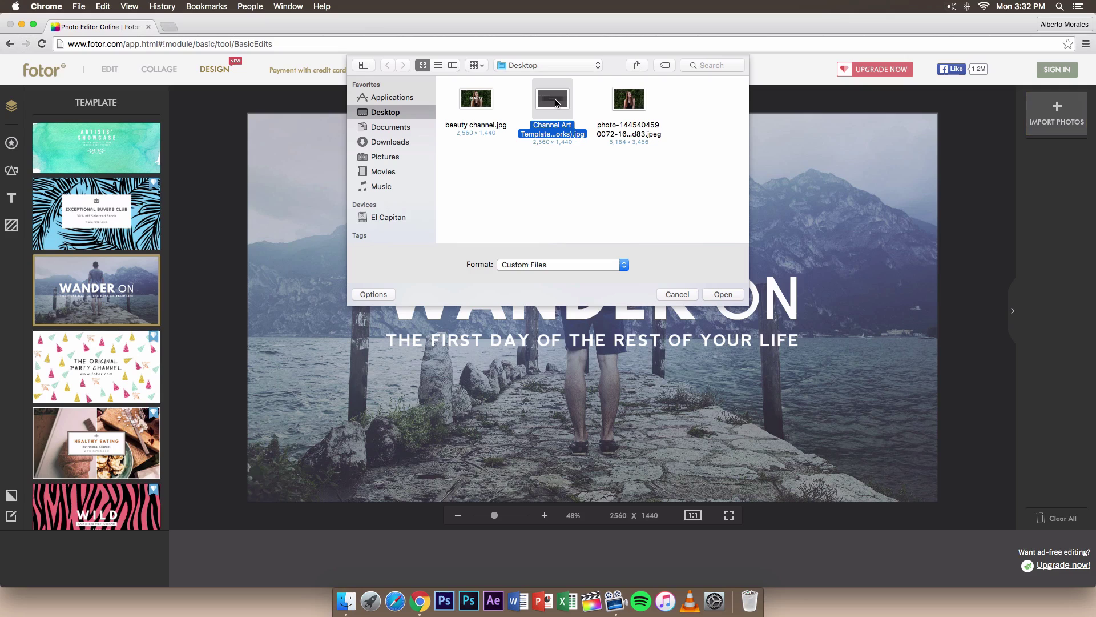
click(723, 294)
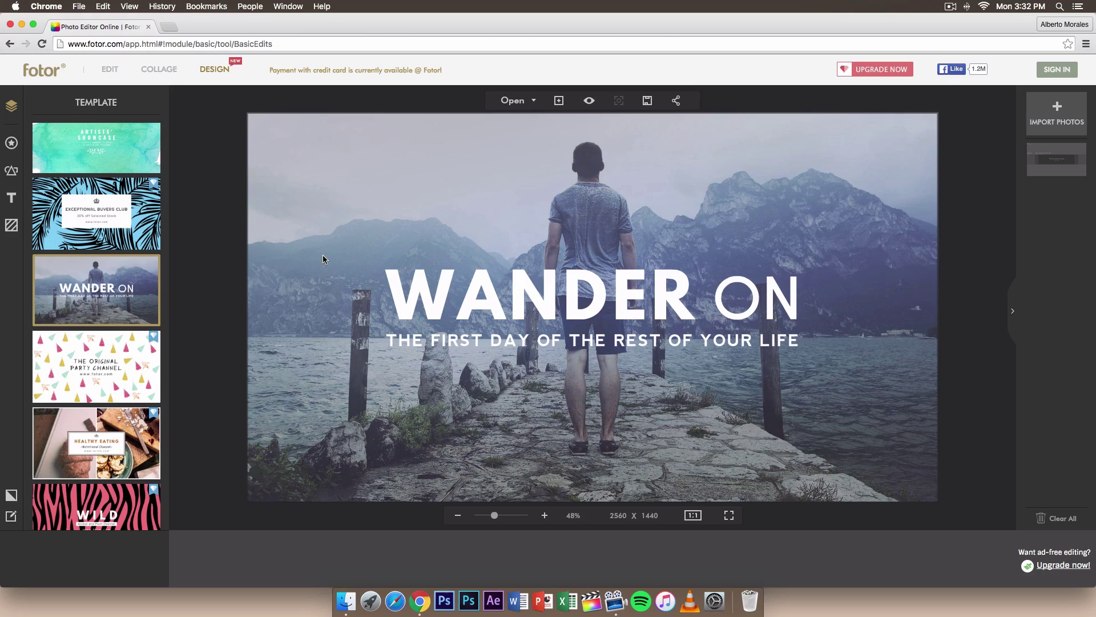
Place the imported channel art template on the canvas and scale it to cover the full 2560 x 1440 design.
mouse_move(1072, 166)
drag(1047, 171, 300, 137)
drag(451, 230, 874, 406)
drag(817, 433, 944, 491)
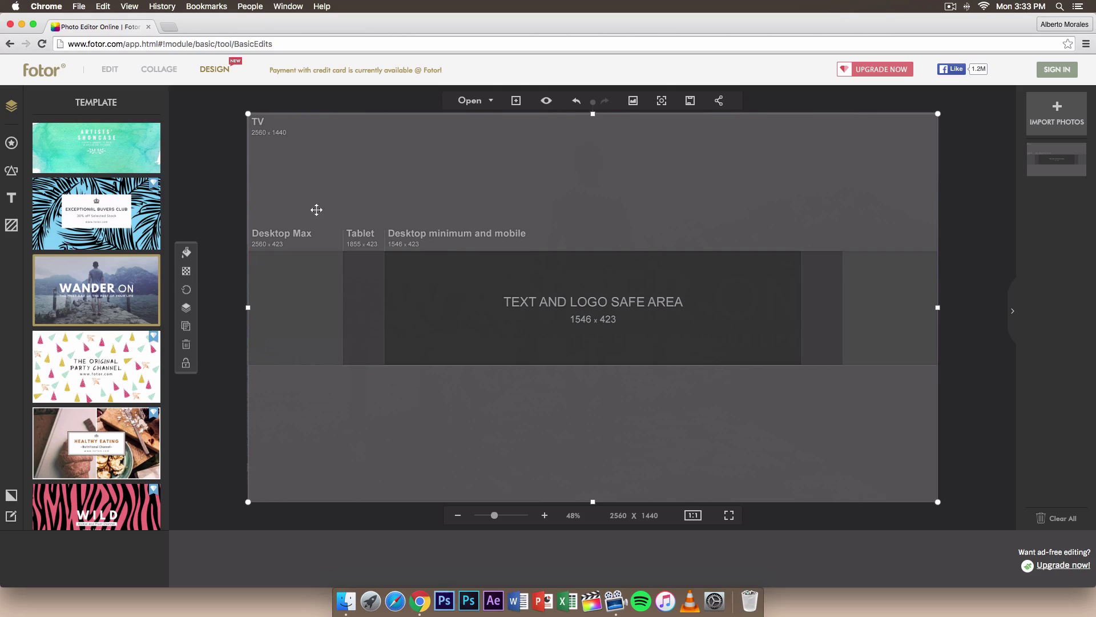
Set the template overlay's transparency to 70% and keep its blending option at Normal.
click(187, 272)
drag(213, 285, 285, 284)
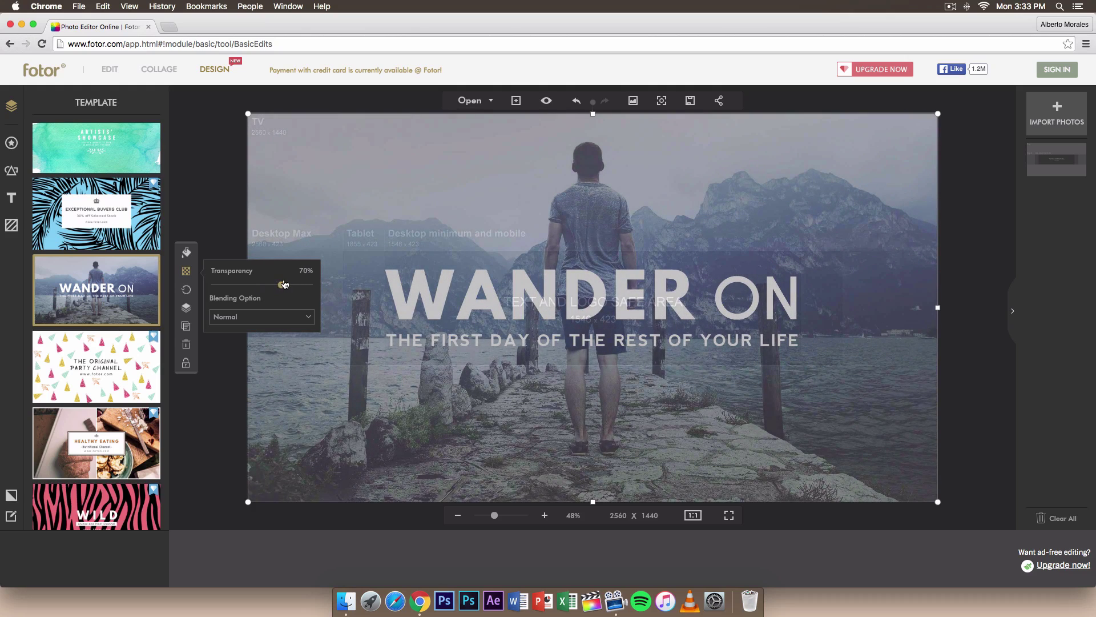
click(261, 317)
click(249, 299)
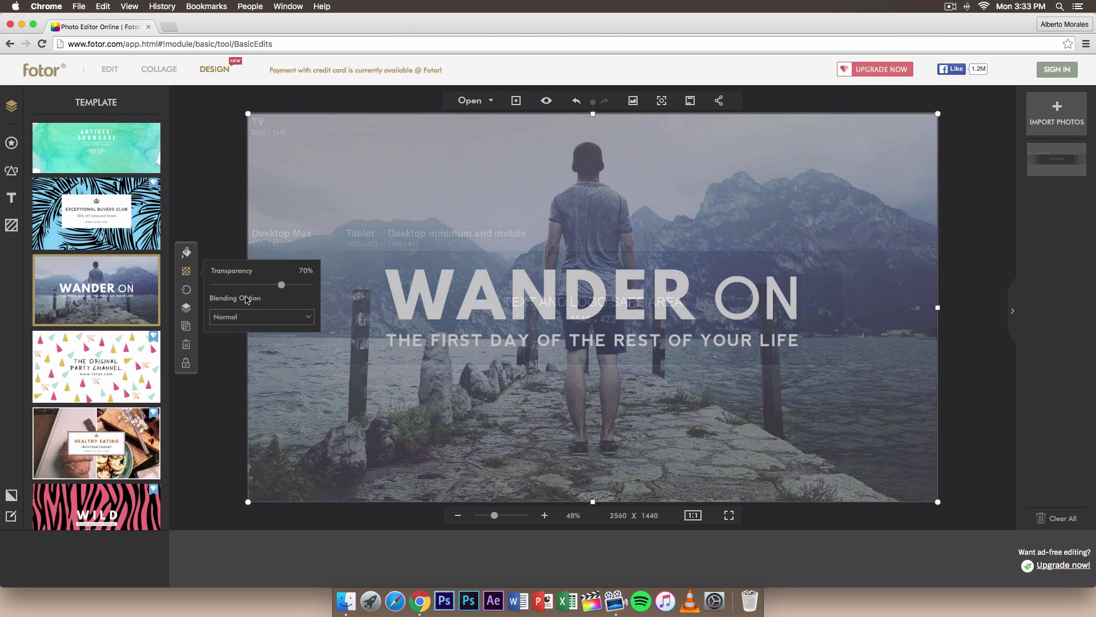
click(266, 318)
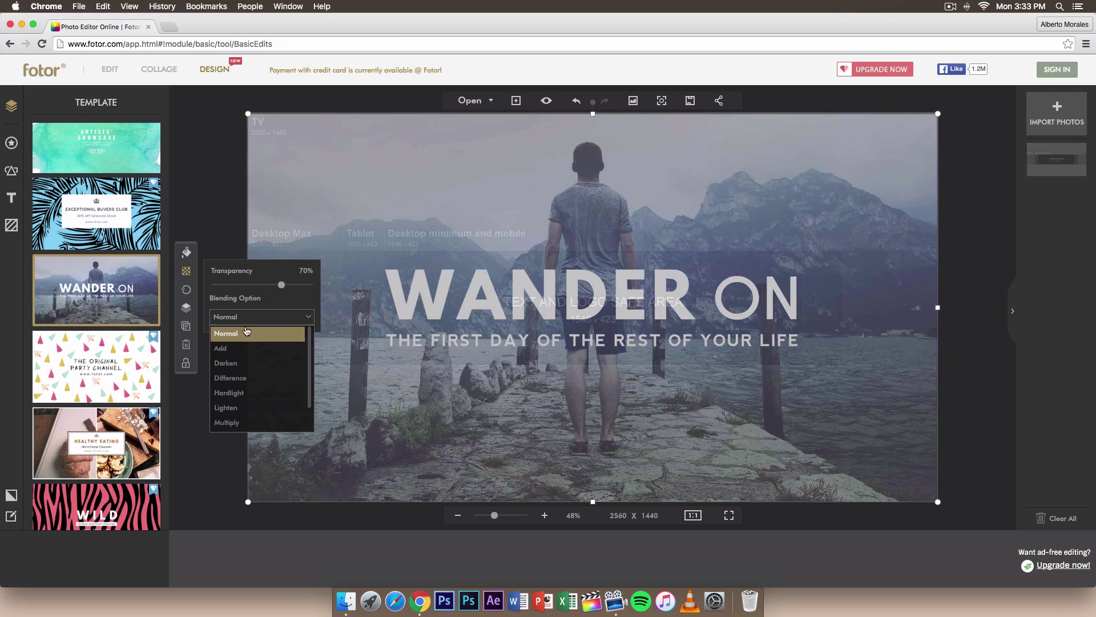
click(246, 332)
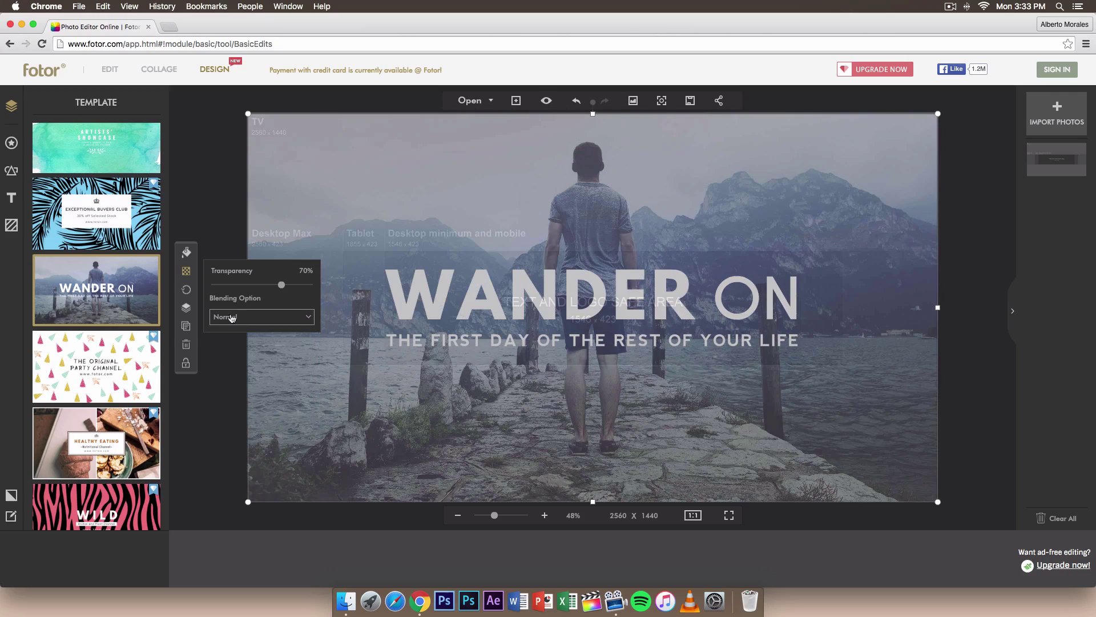
Move the template overlay down the layer order so it sits behind the title and tagline but above the background photo.
click(187, 309)
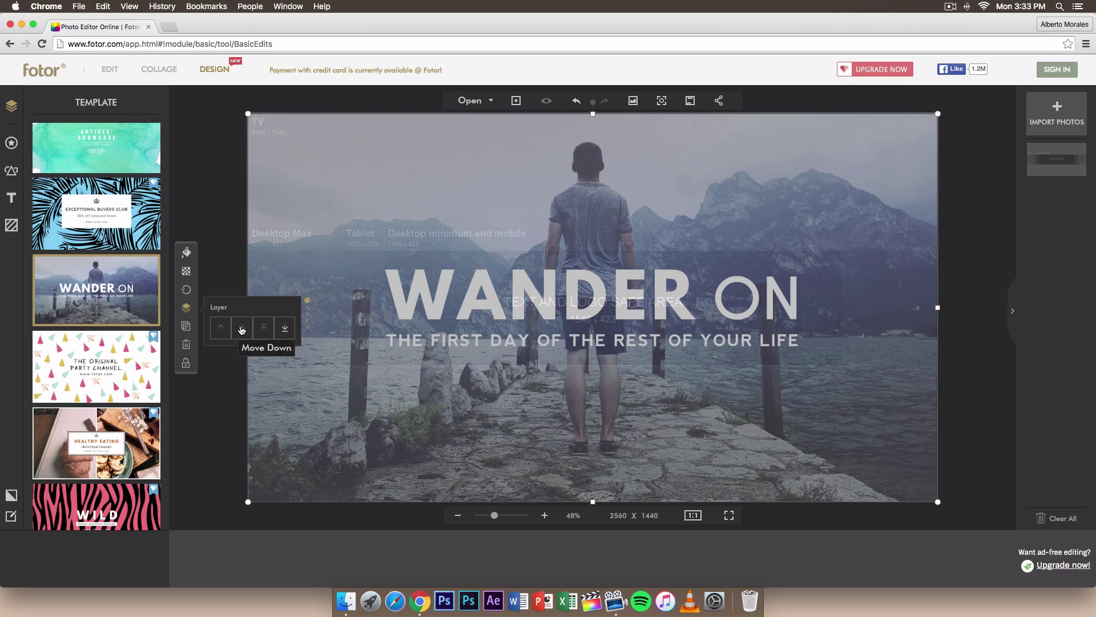
click(243, 331)
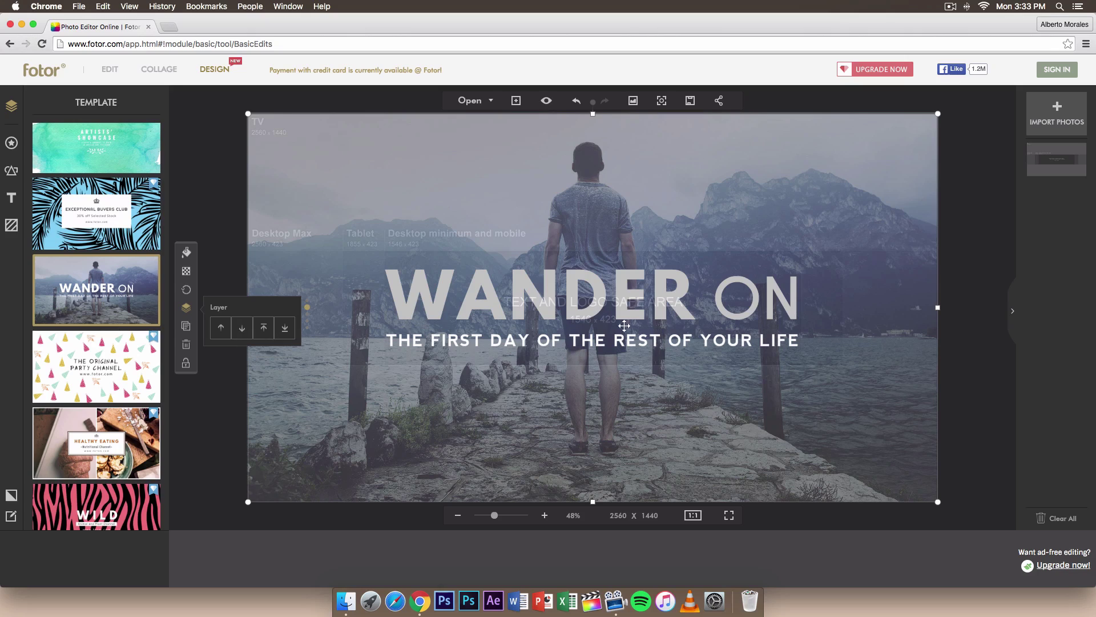
click(243, 330)
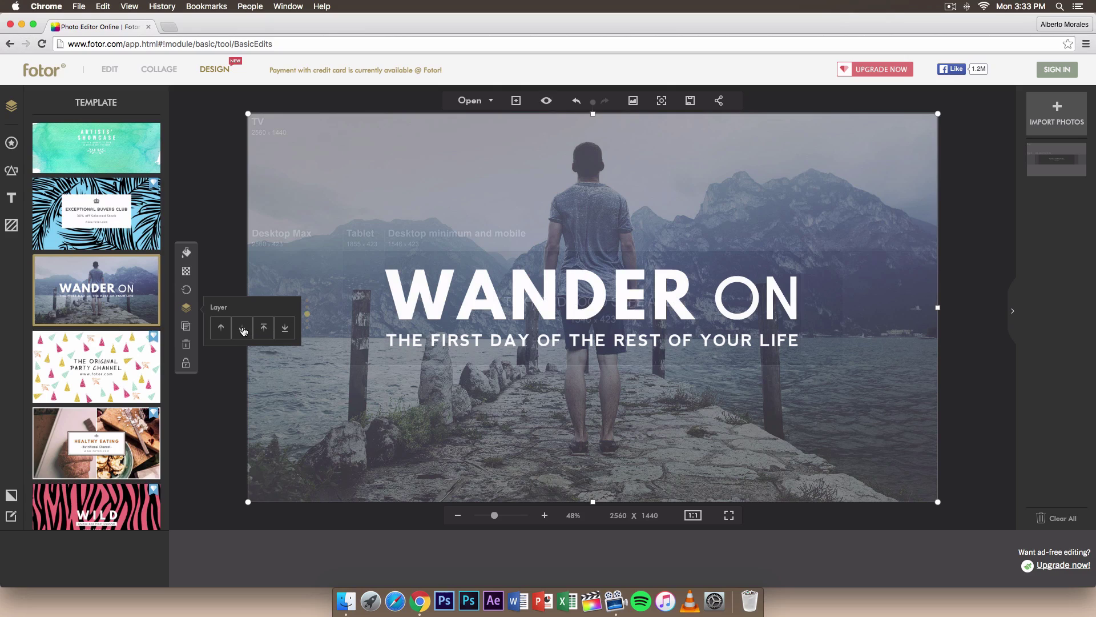
click(239, 329)
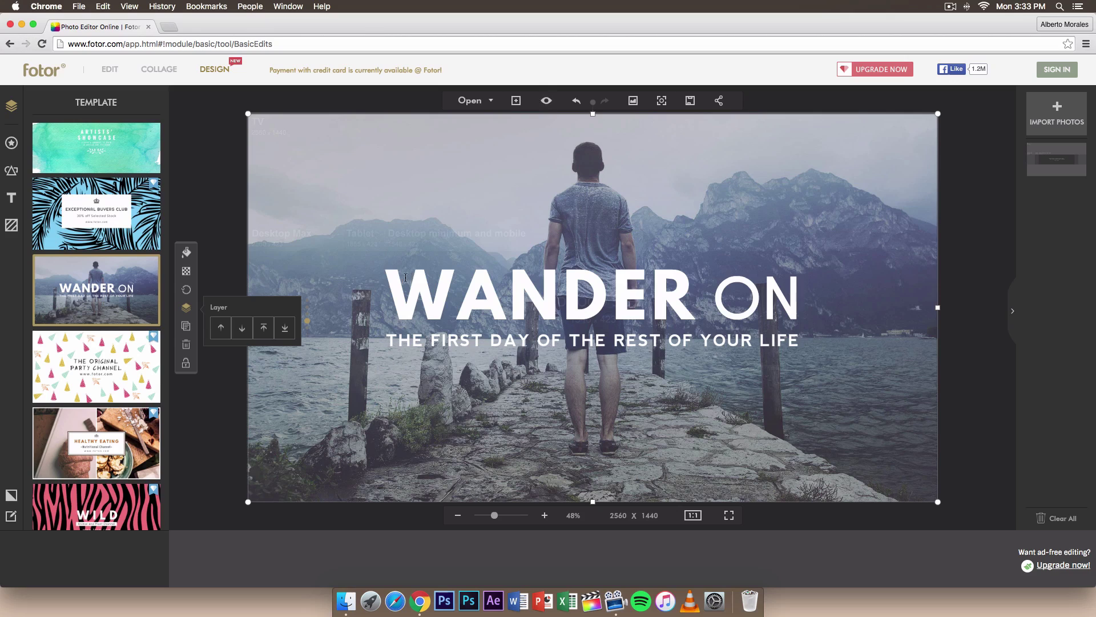
click(237, 329)
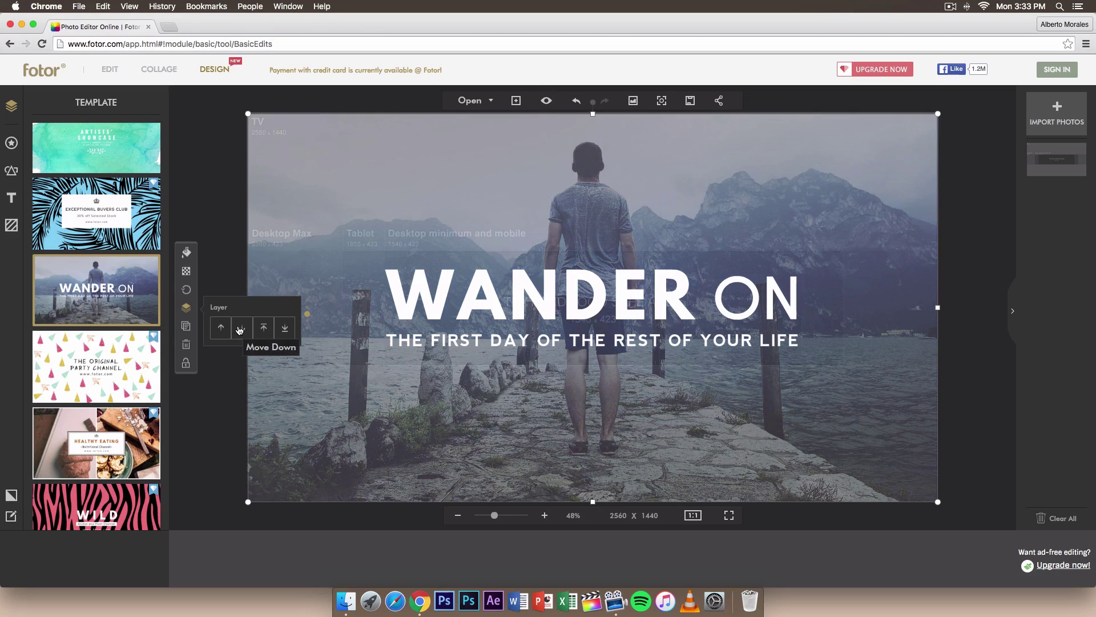
click(239, 330)
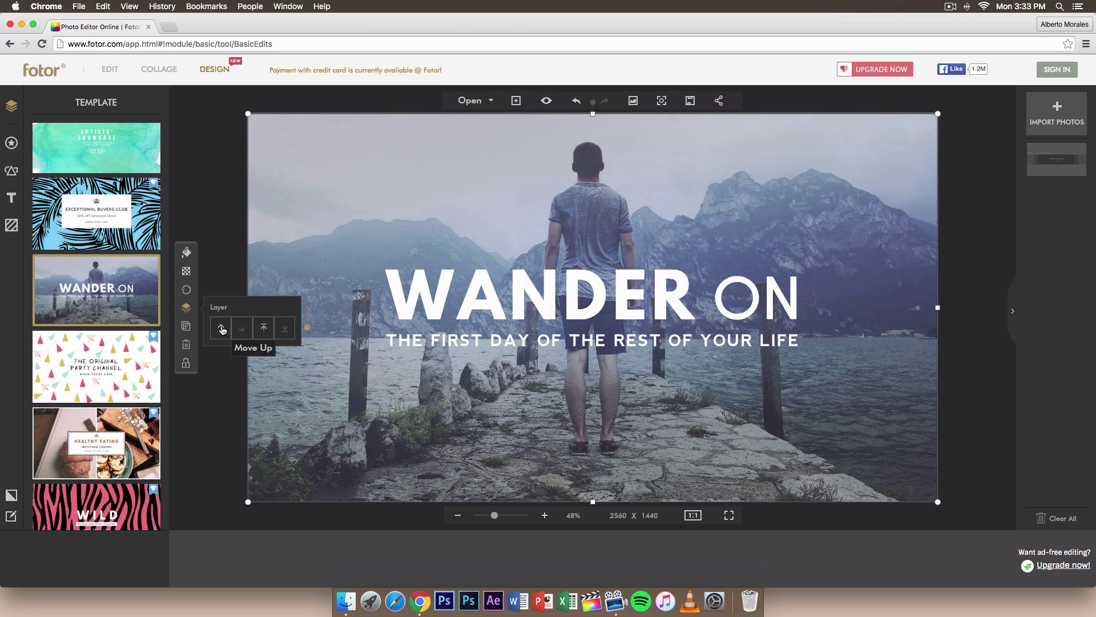
click(222, 329)
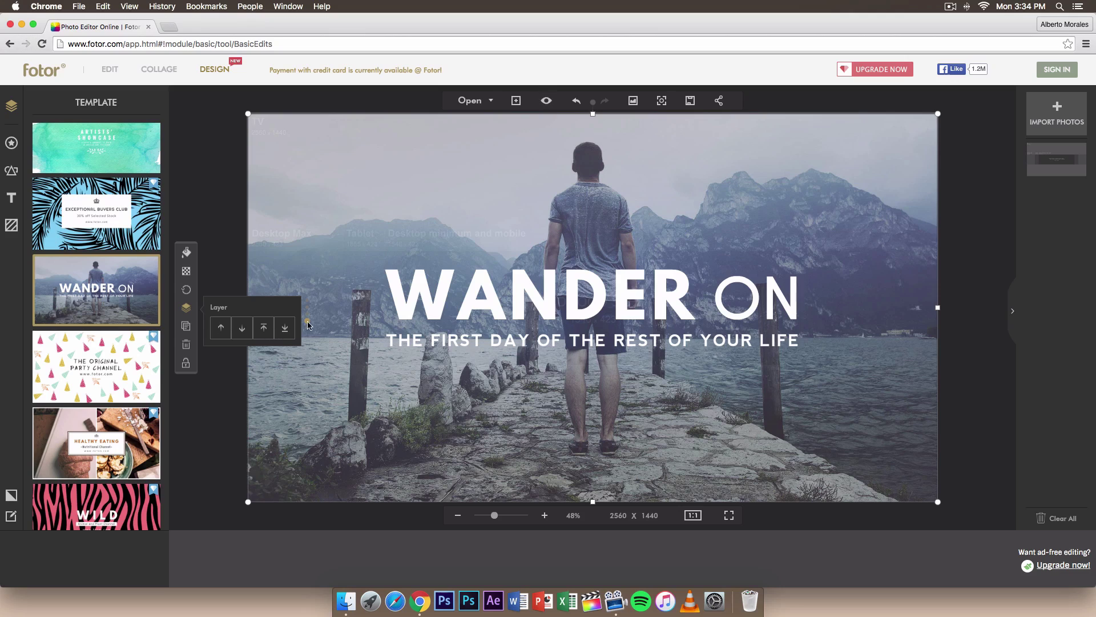
Set the template overlay's transparency to 35% and lock it in place.
click(186, 271)
drag(273, 287, 247, 286)
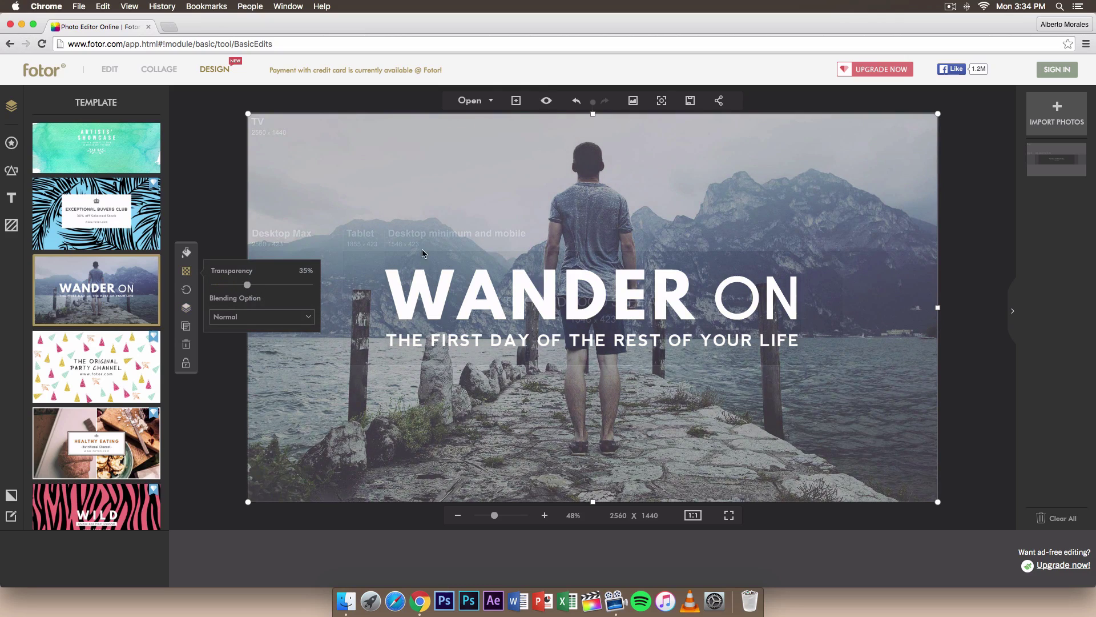
click(546, 289)
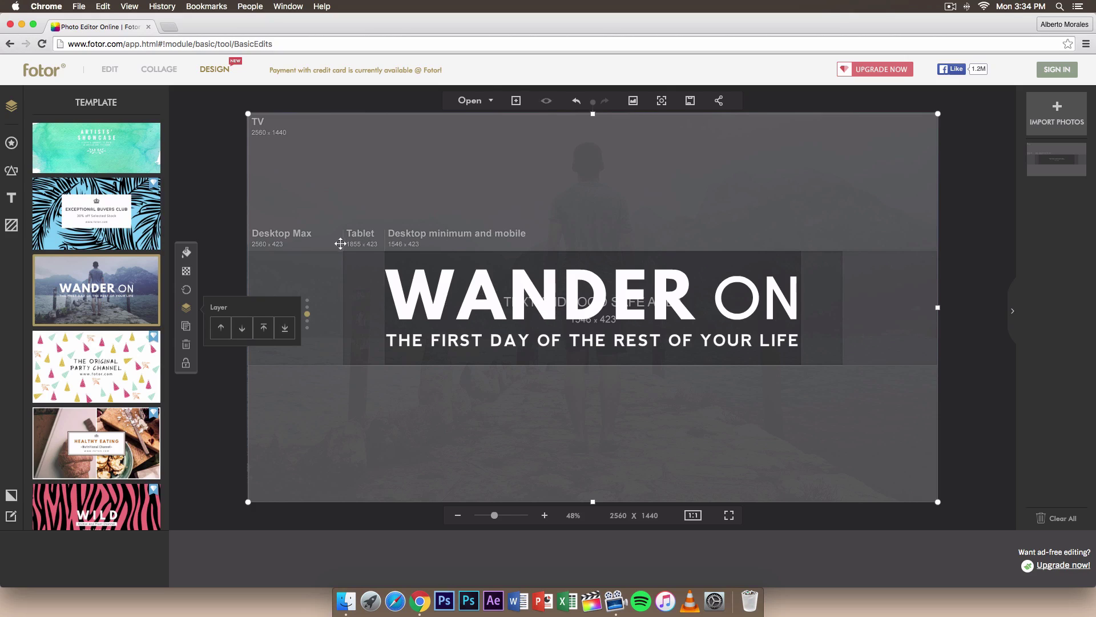
click(186, 363)
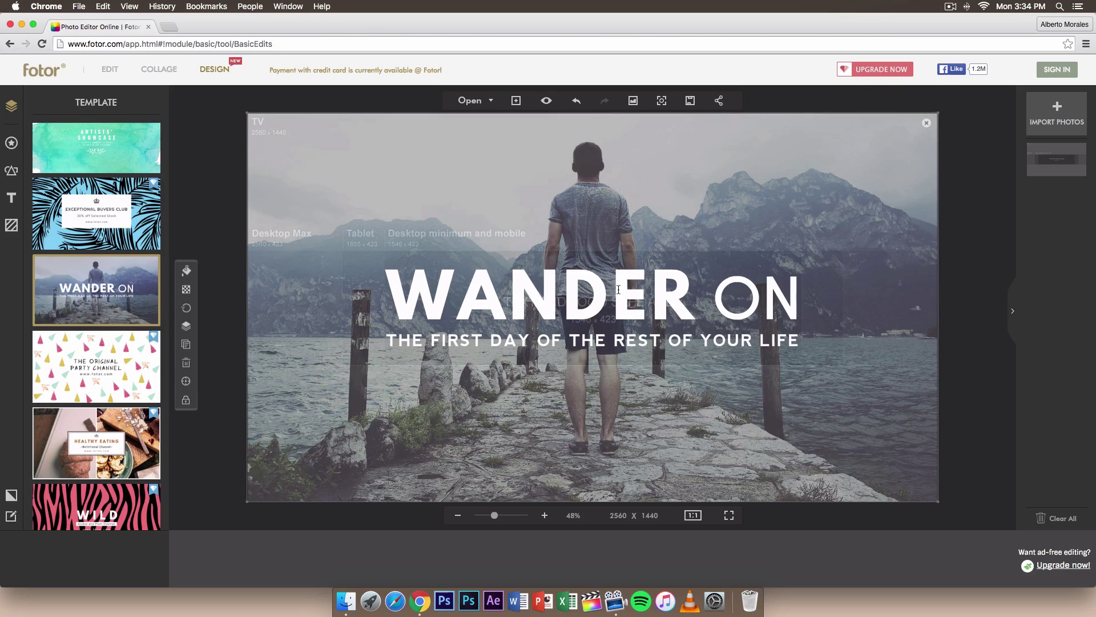
Replace the WANDER ON title text with BEAUTY.
click(710, 289)
drag(710, 289, 798, 290)
key(BackSpace)
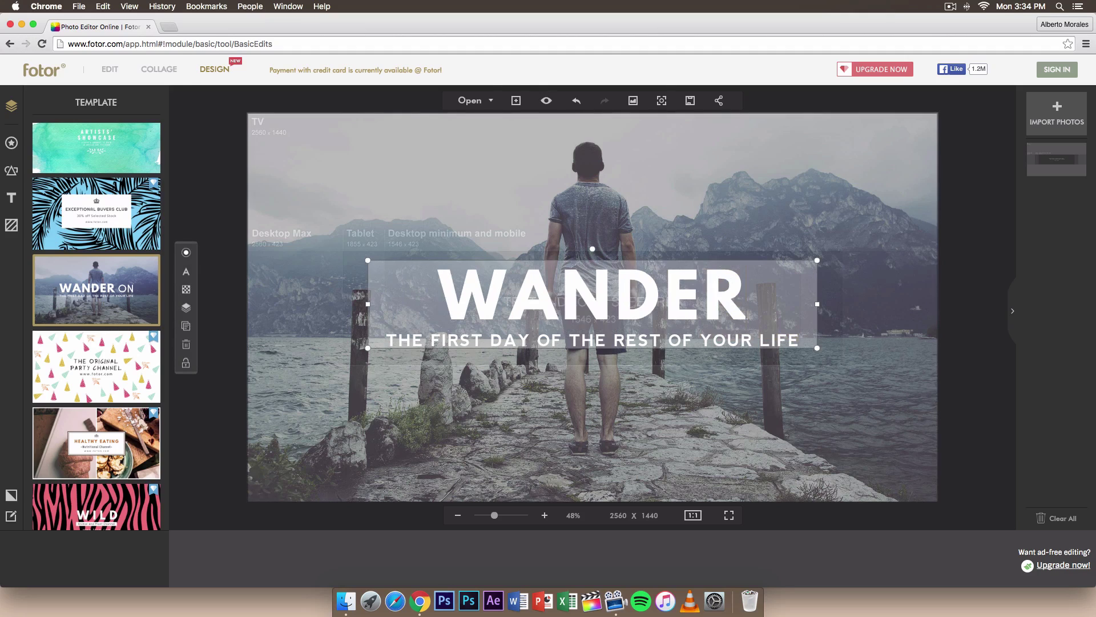
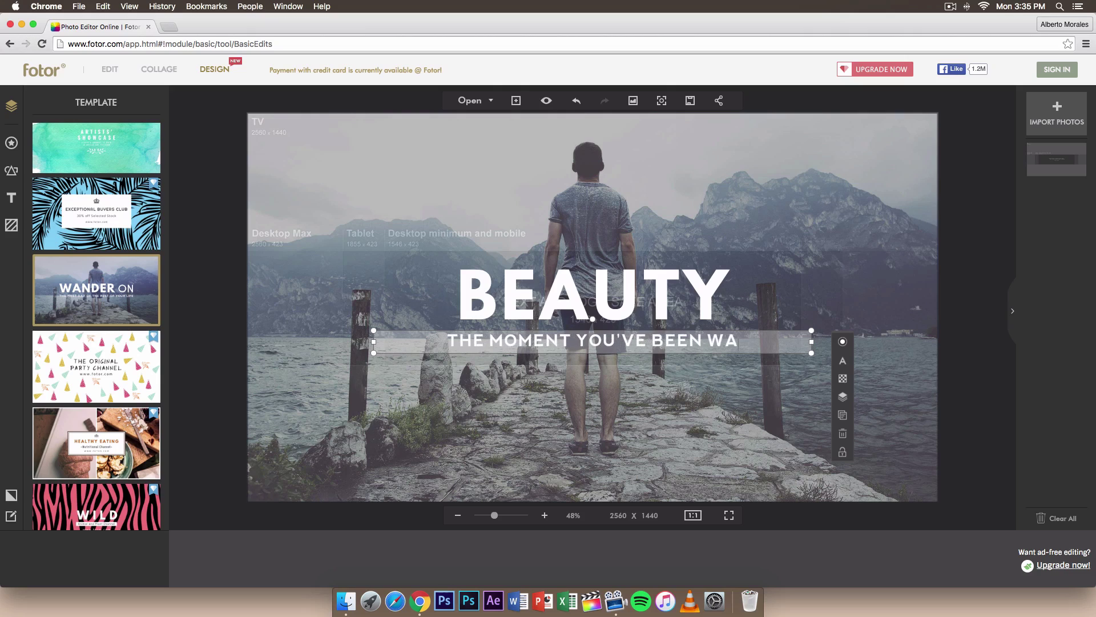
Complete the tagline under the title so it reads "THE MOMENT YOU'VE BEEN WAITING FOR.".
key(BackSpace)
key(BackSpace)
key(BackSpace)
key(BackSpace)
key(BackSpace)
text(ITING FOR.)
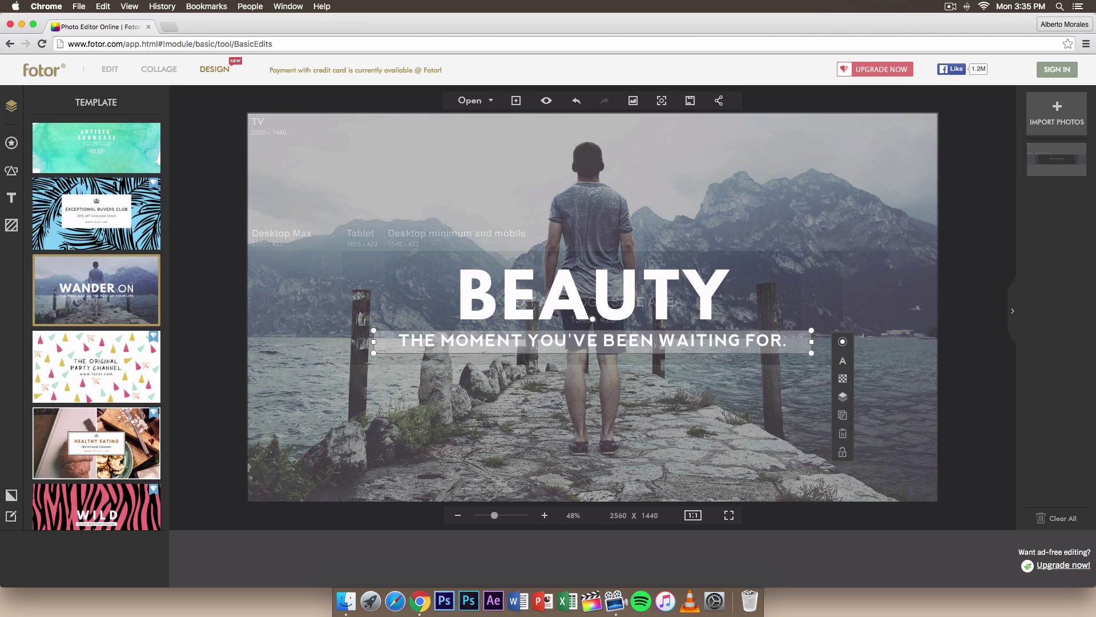
Try left and right alignment and underlining on the tagline, ending with it centred and not underlined.
triple_click(783, 343)
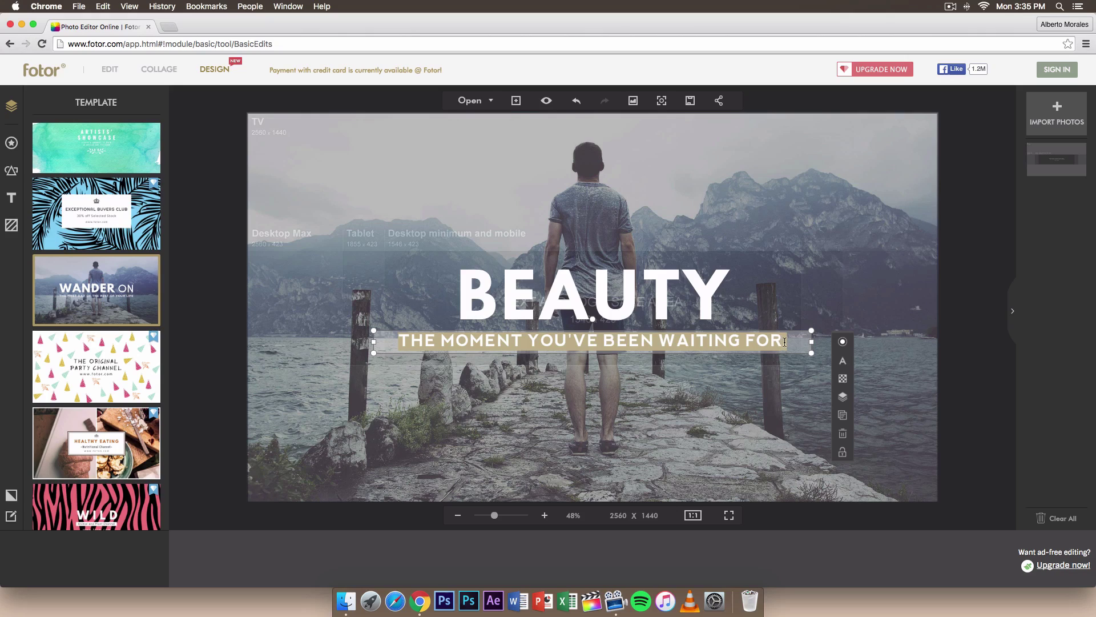
click(840, 360)
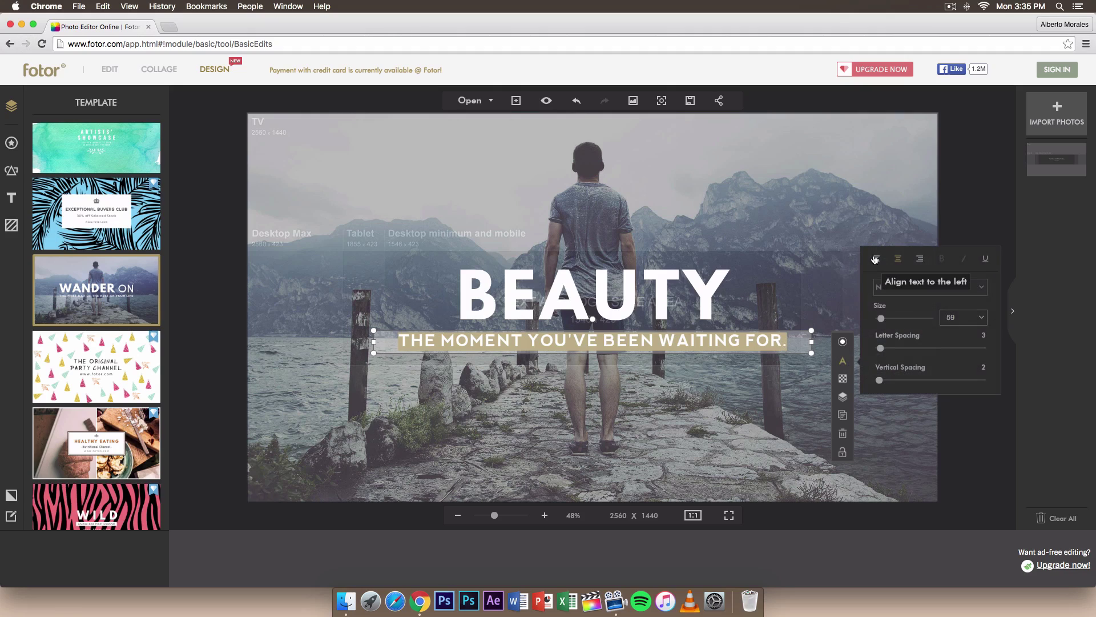
click(876, 260)
click(898, 260)
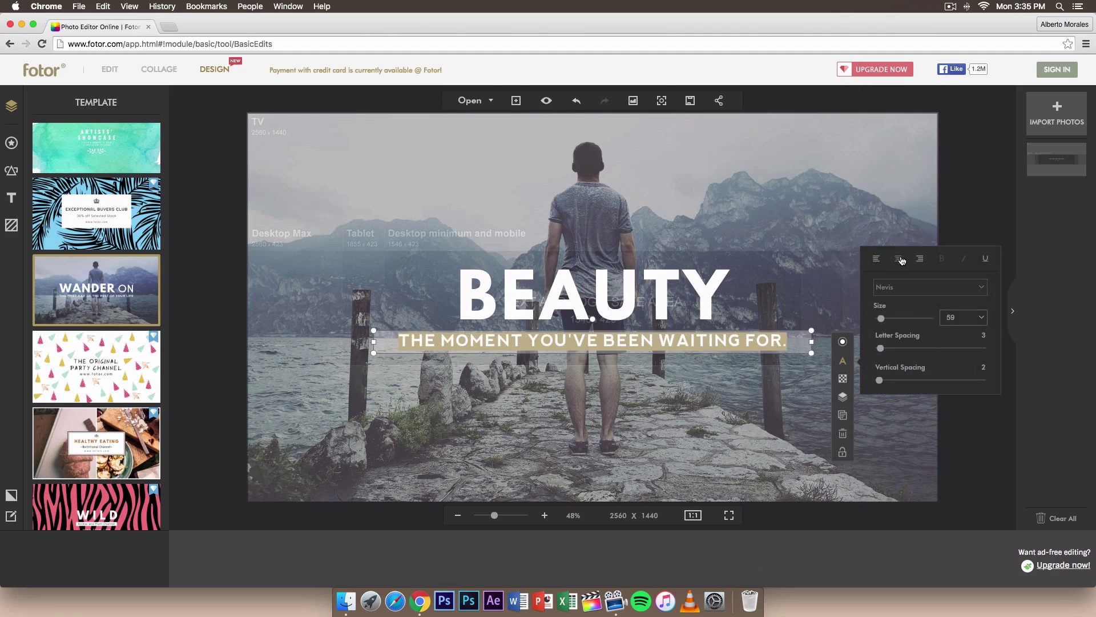
click(919, 260)
click(902, 260)
click(984, 261)
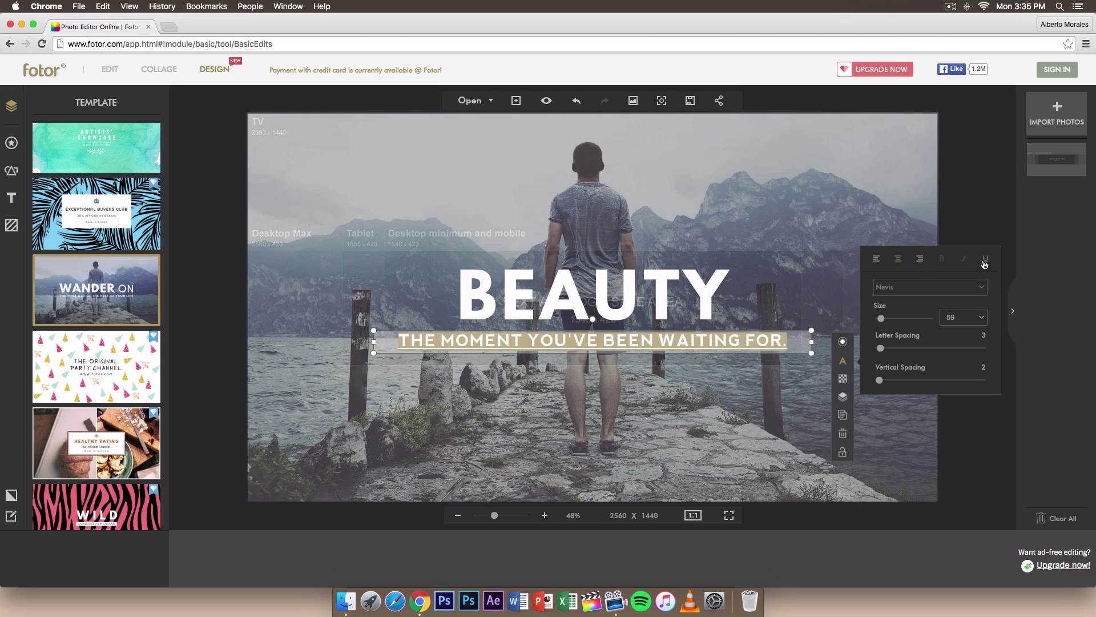
click(985, 261)
Keep the tagline in the Nevis font and set its size to 40 and letter spacing to 6.
click(895, 289)
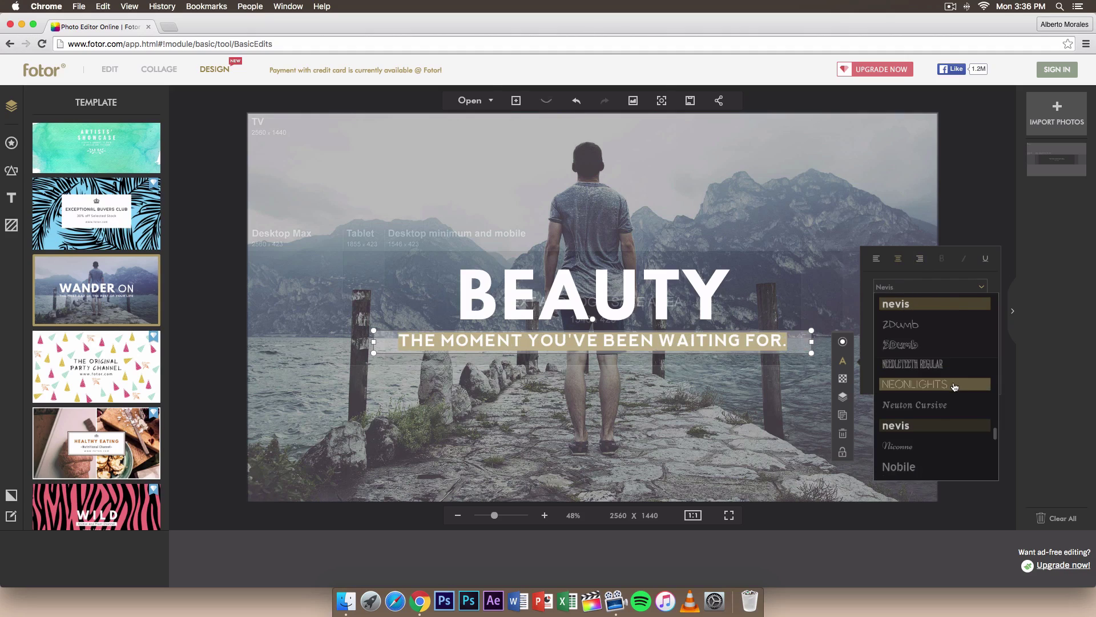
scroll(954, 386, up, 3)
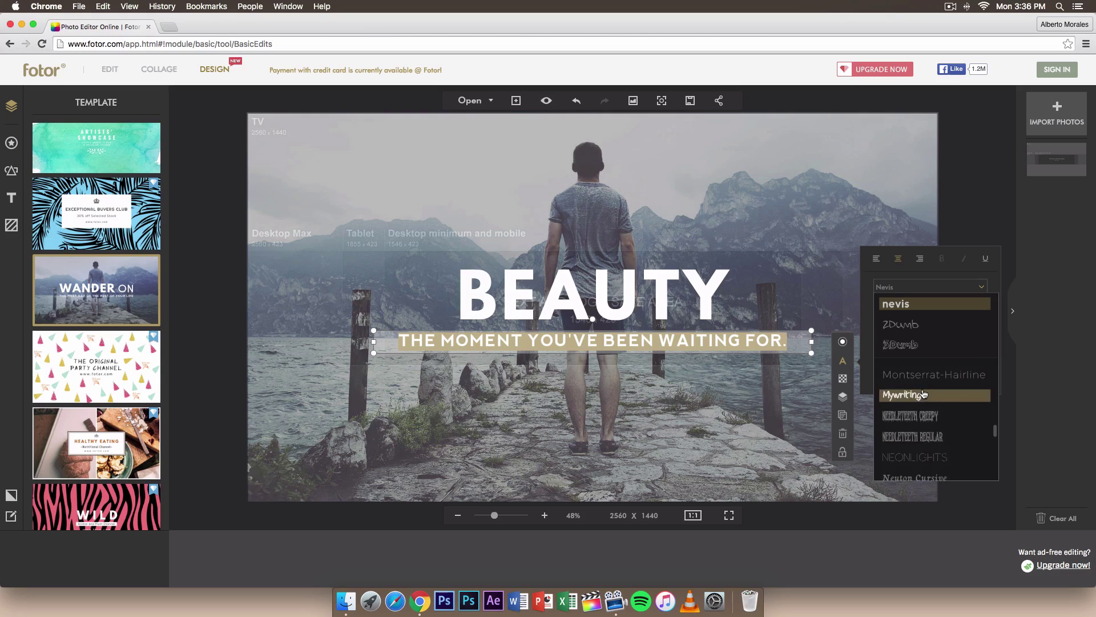
drag(881, 320, 884, 348)
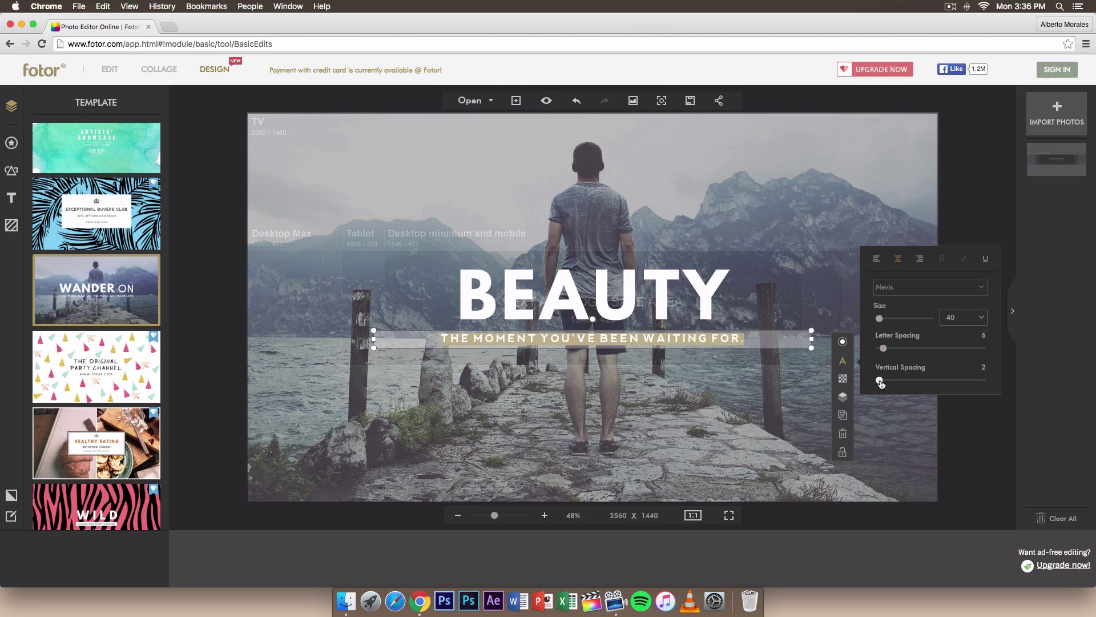
drag(880, 380, 943, 379)
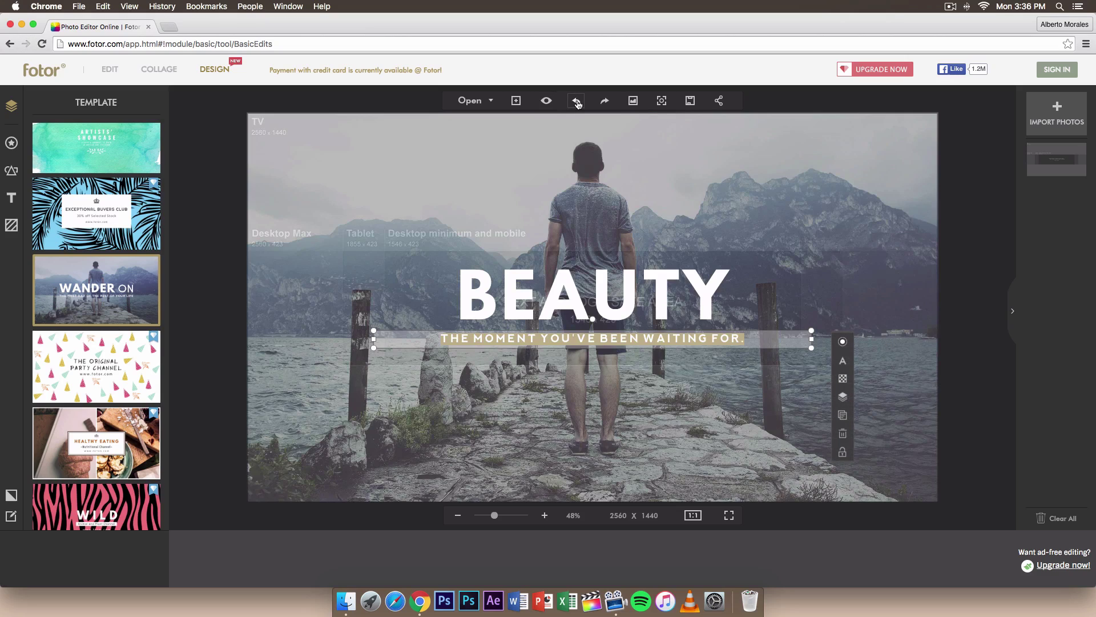
Try red (FE0000) and other colours on the tagline, ending with white (FFFFFF).
click(842, 342)
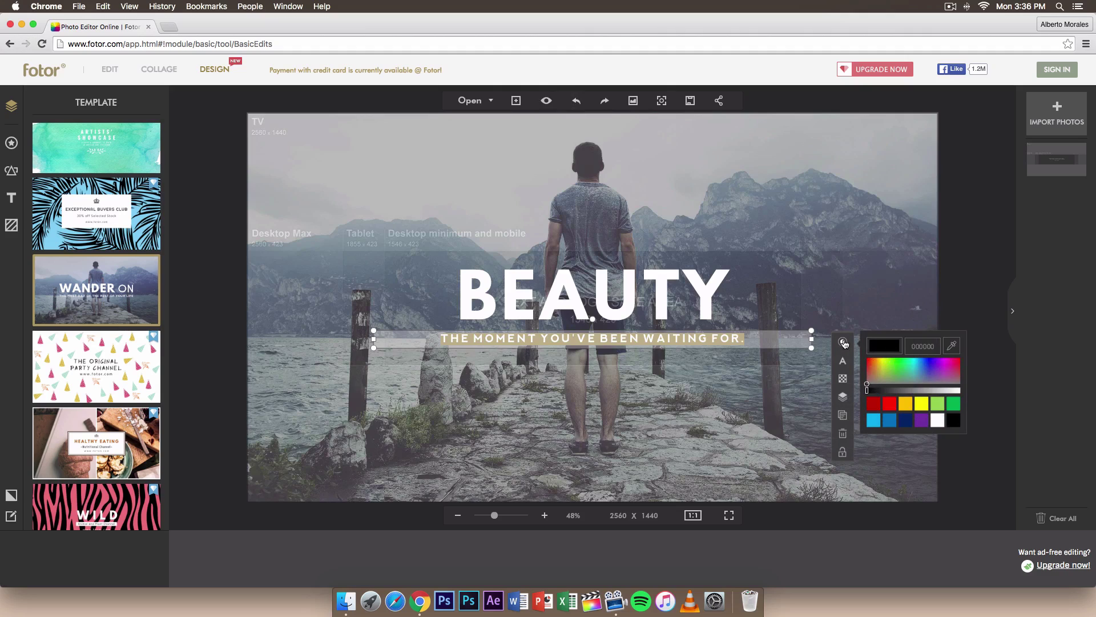
click(889, 404)
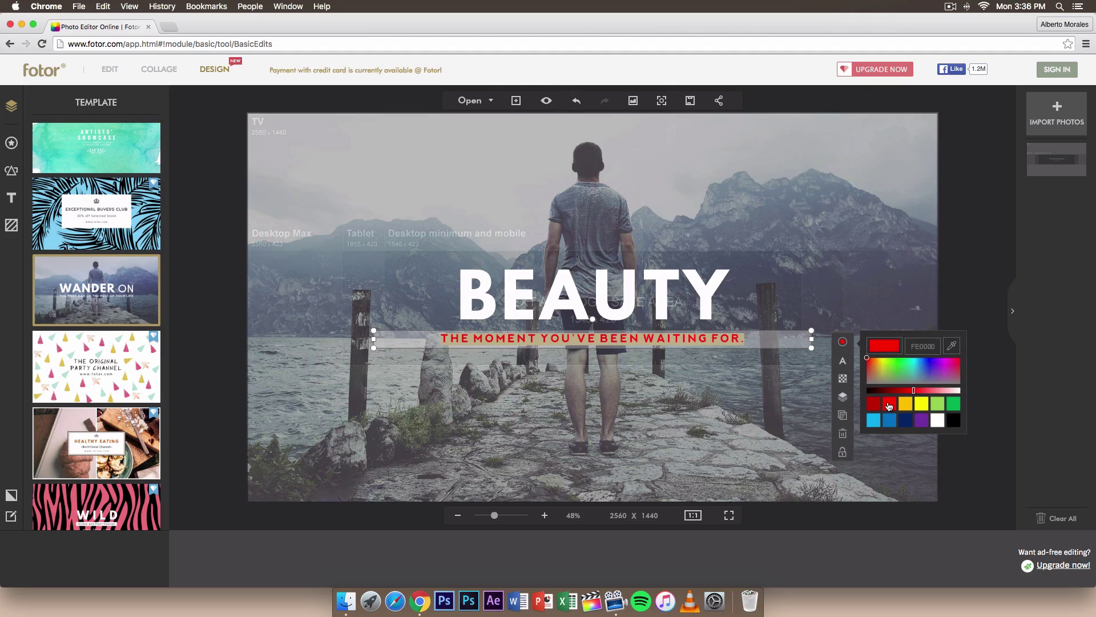
drag(898, 384, 905, 366)
click(936, 420)
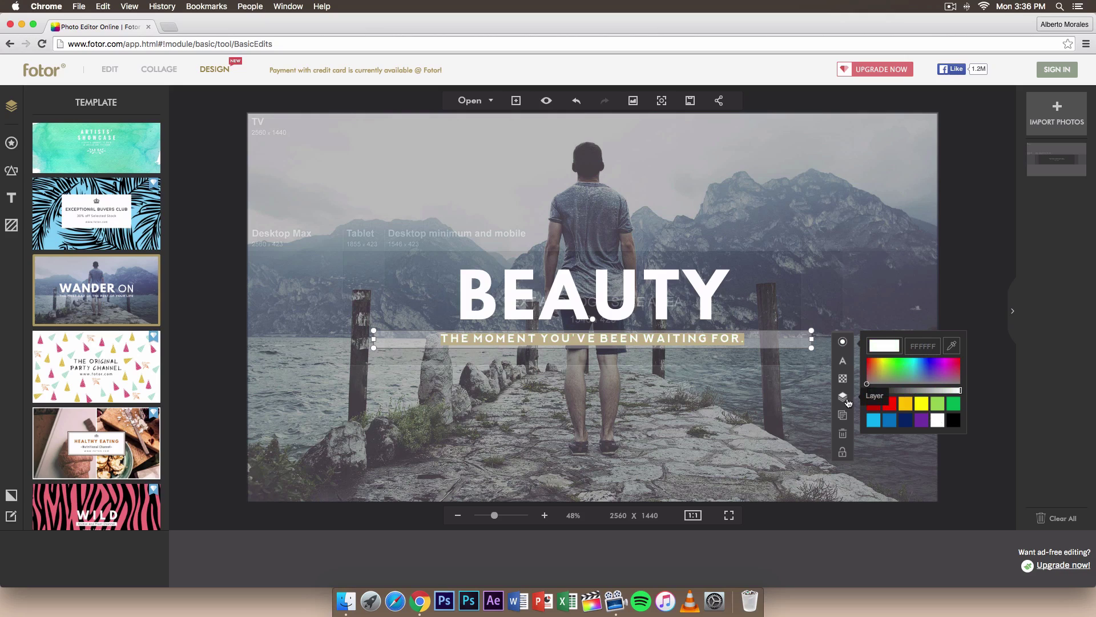
Try out the tagline's transparency setting, ending at 0%, and look at its layer order options.
click(843, 377)
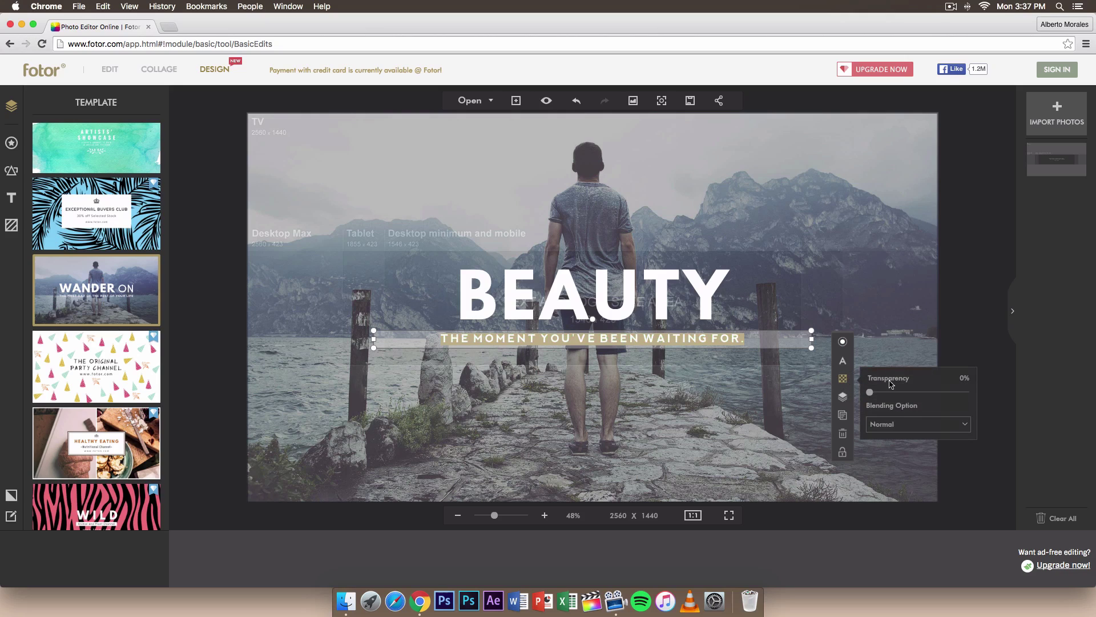
drag(876, 393, 817, 394)
click(843, 396)
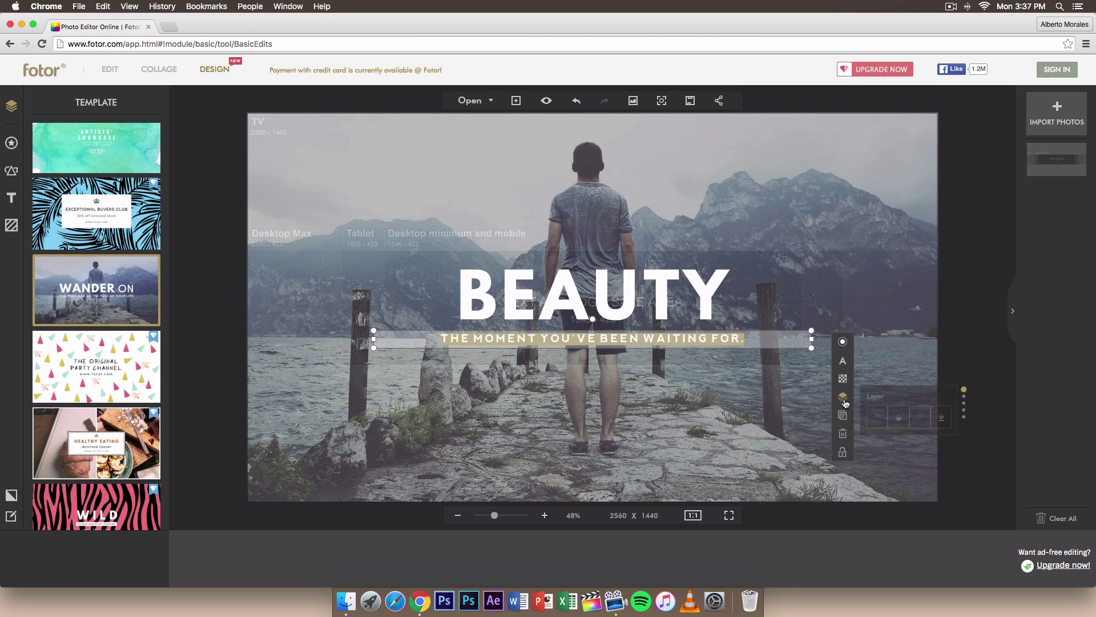
click(818, 381)
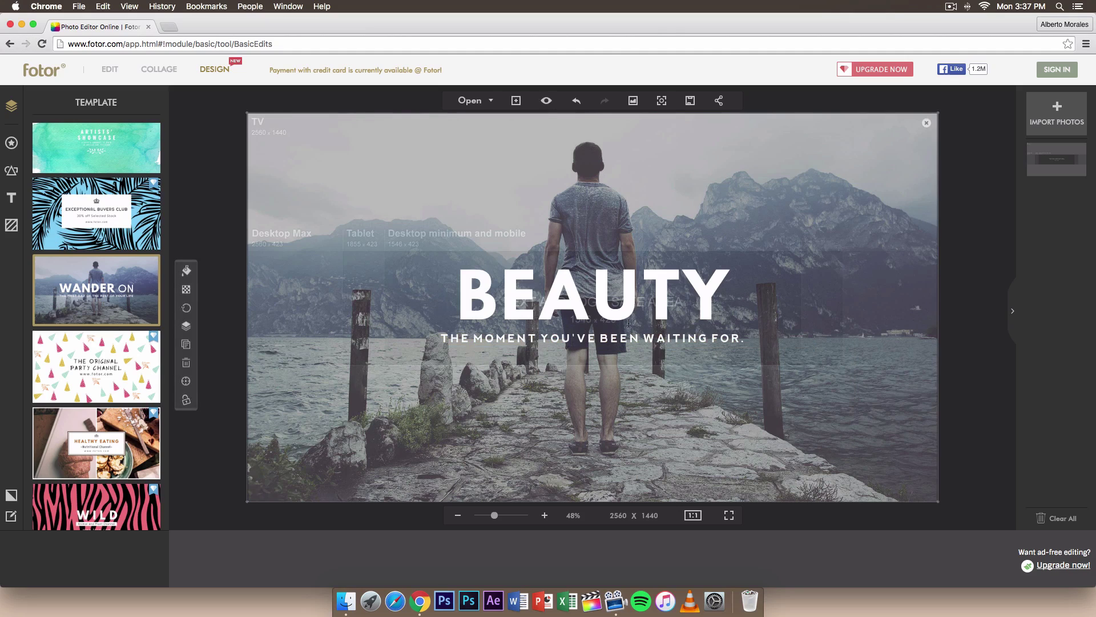
Enlarge the BEAUTY title text so it spans the same width as the tagline beneath it.
click(813, 293)
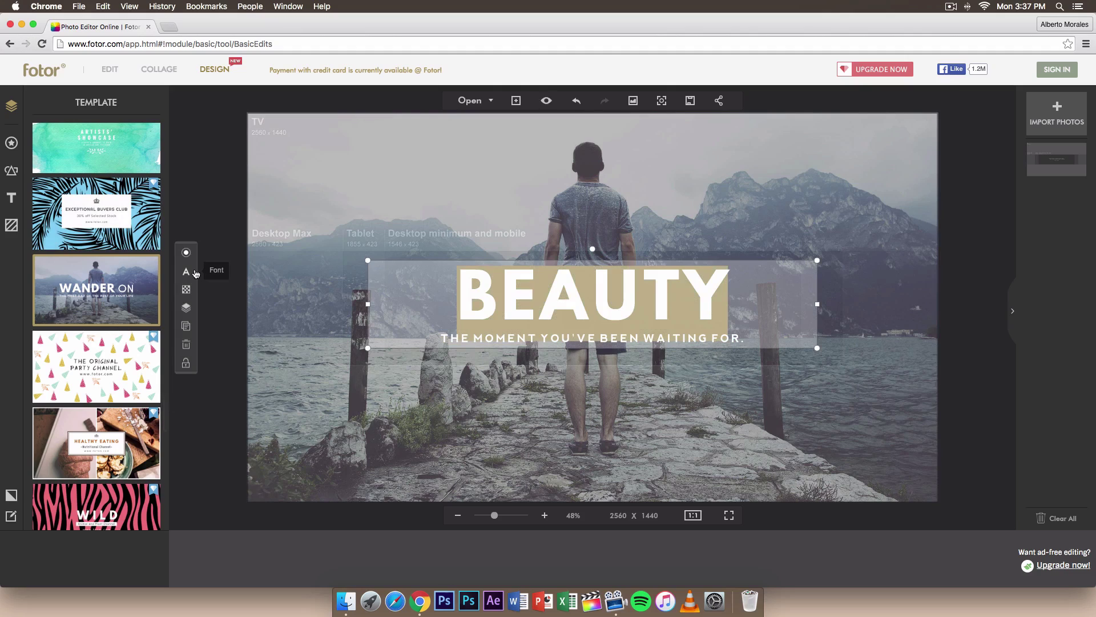
click(192, 271)
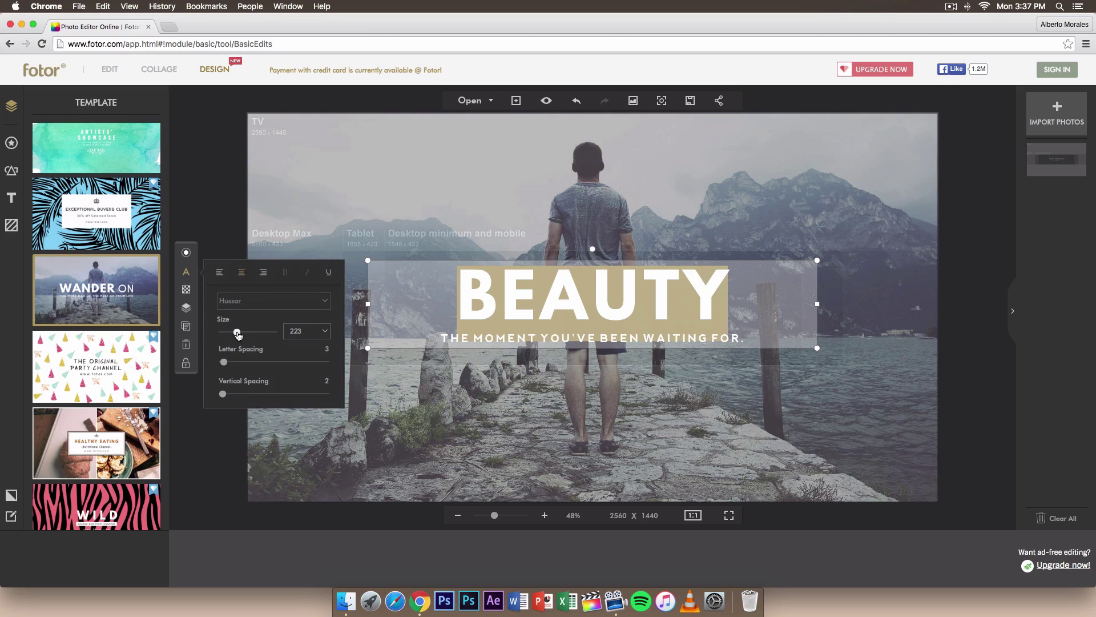
drag(236, 332, 239, 335)
click(216, 220)
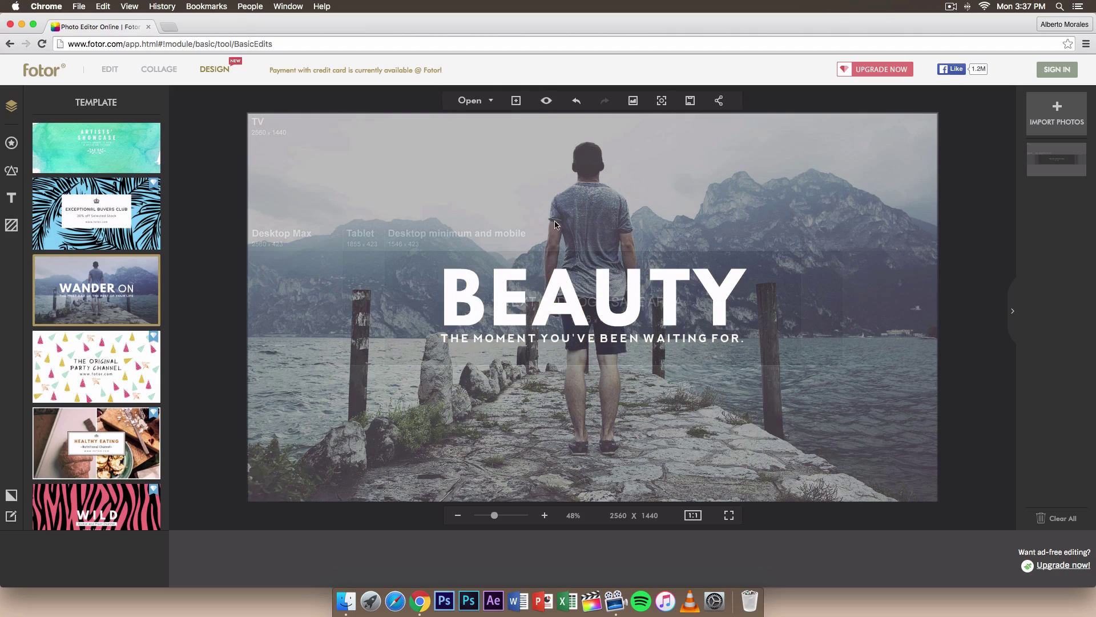
Replace the lake and mountain background photo with the portrait JPEG of the long-haired woman imported from the Desktop.
click(641, 209)
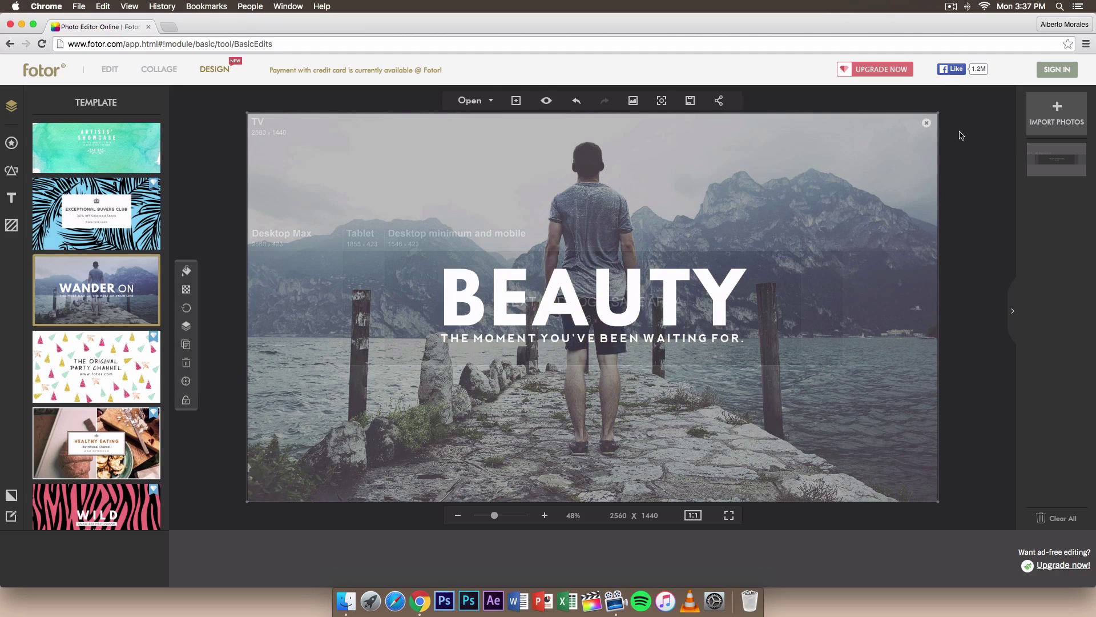
click(926, 124)
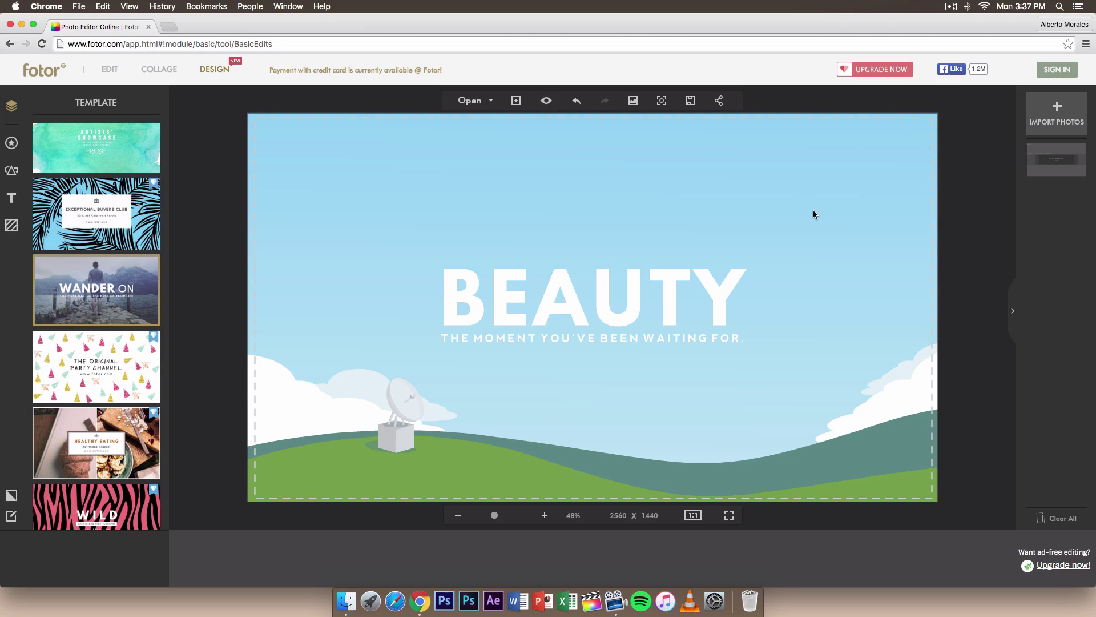
click(1042, 117)
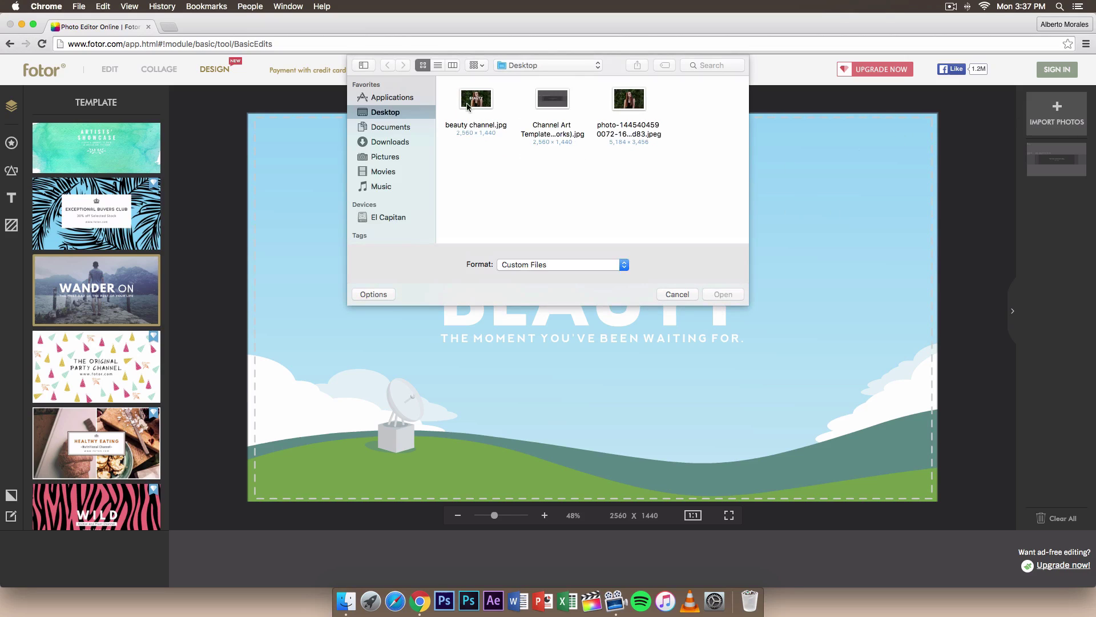
click(632, 101)
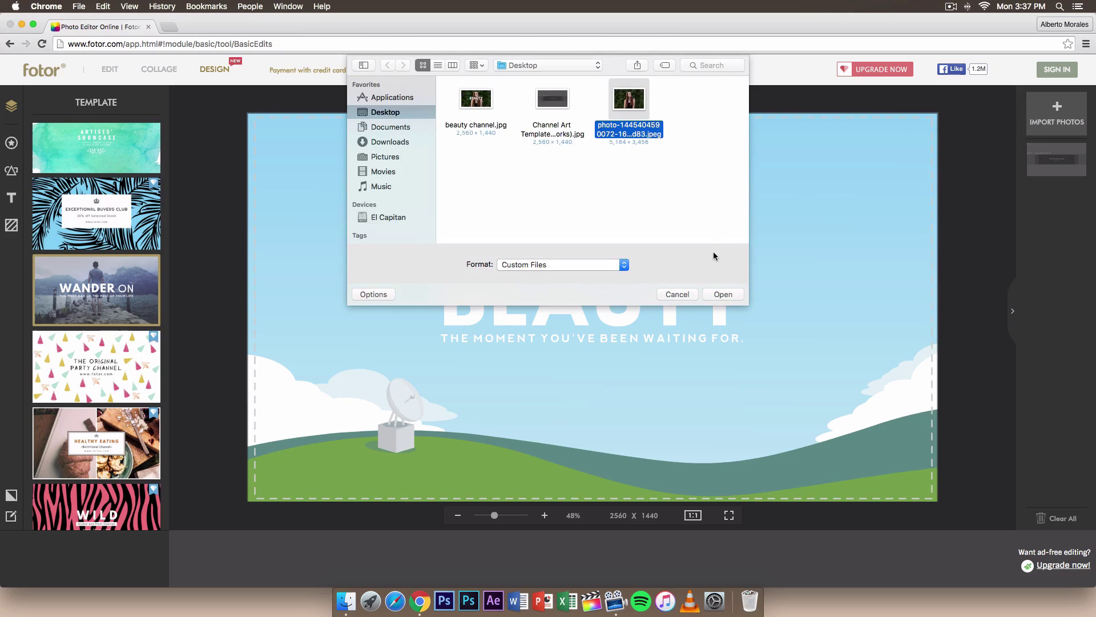
click(722, 294)
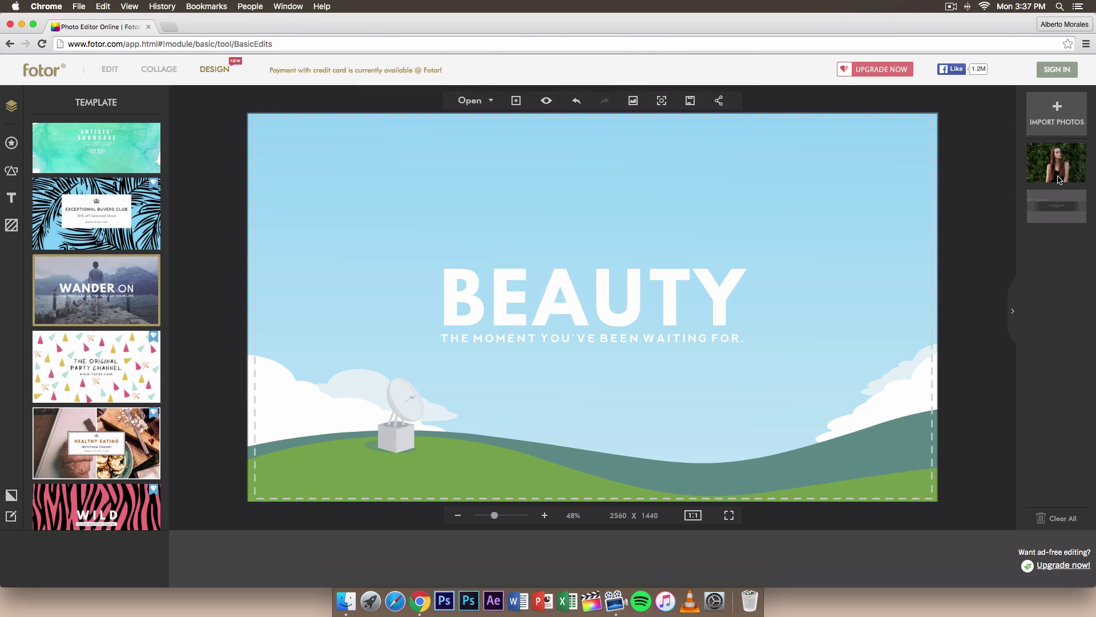
drag(1055, 164, 685, 246)
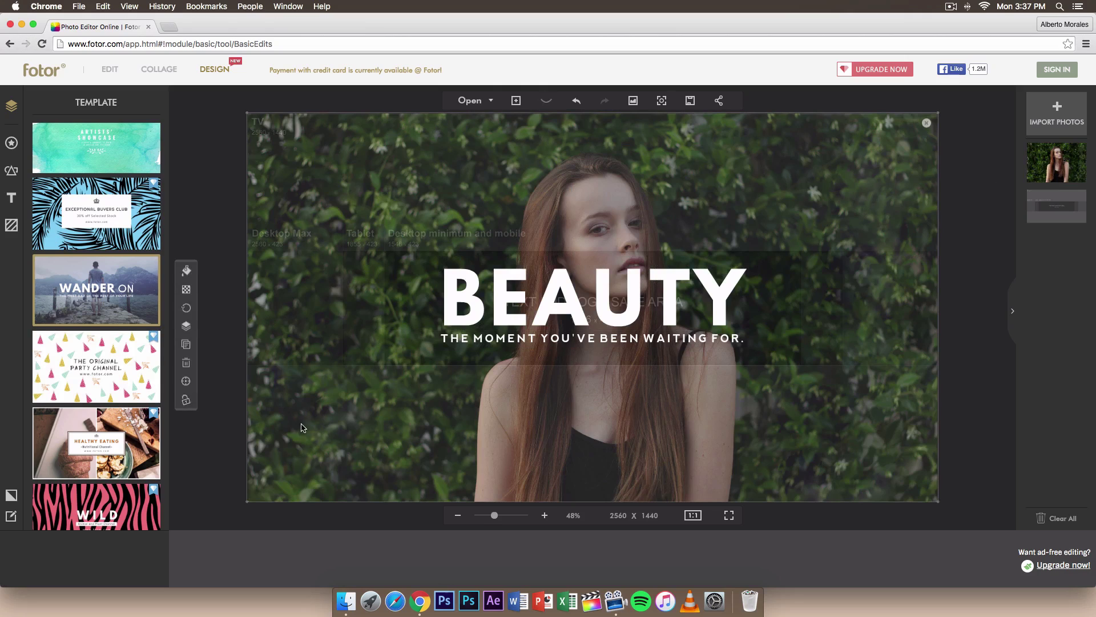
Unlock the channel art template overlay and set its transparency to 24%.
click(187, 401)
click(188, 402)
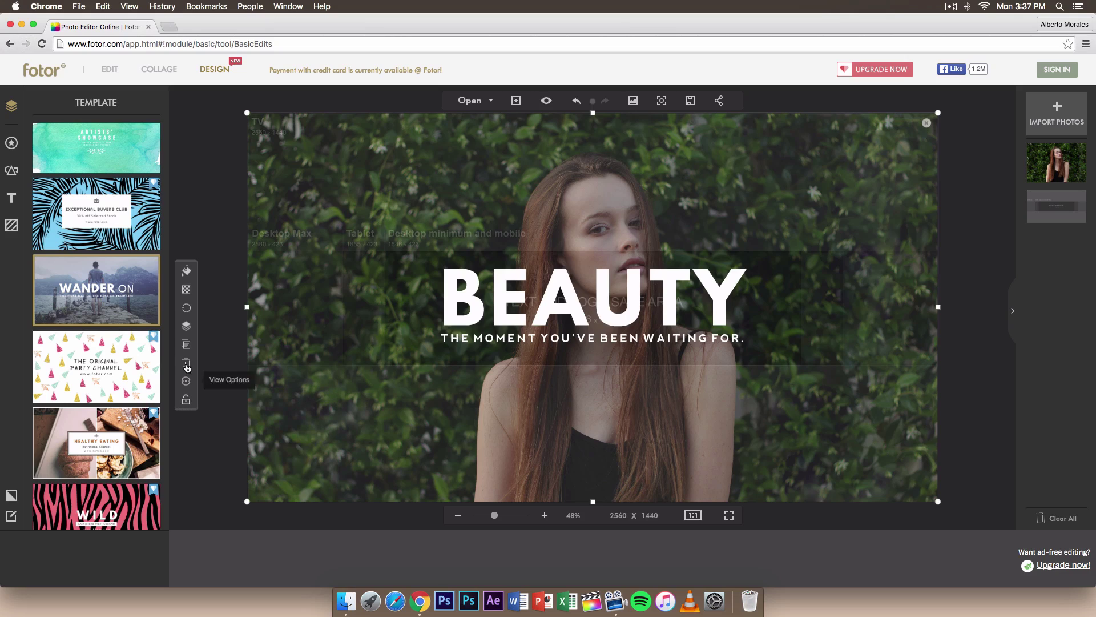
click(186, 289)
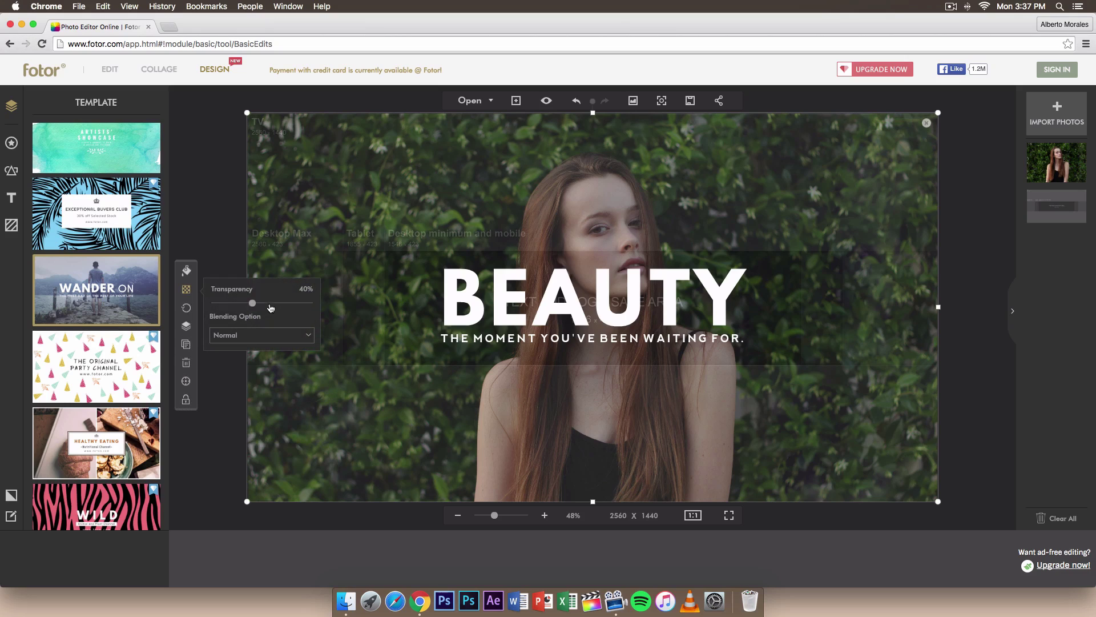
mouse_move(249, 303)
mouse_down()
mouse_move(226, 305)
mouse_move(267, 304)
mouse_move(163, 301)
mouse_move(242, 302)
mouse_up()
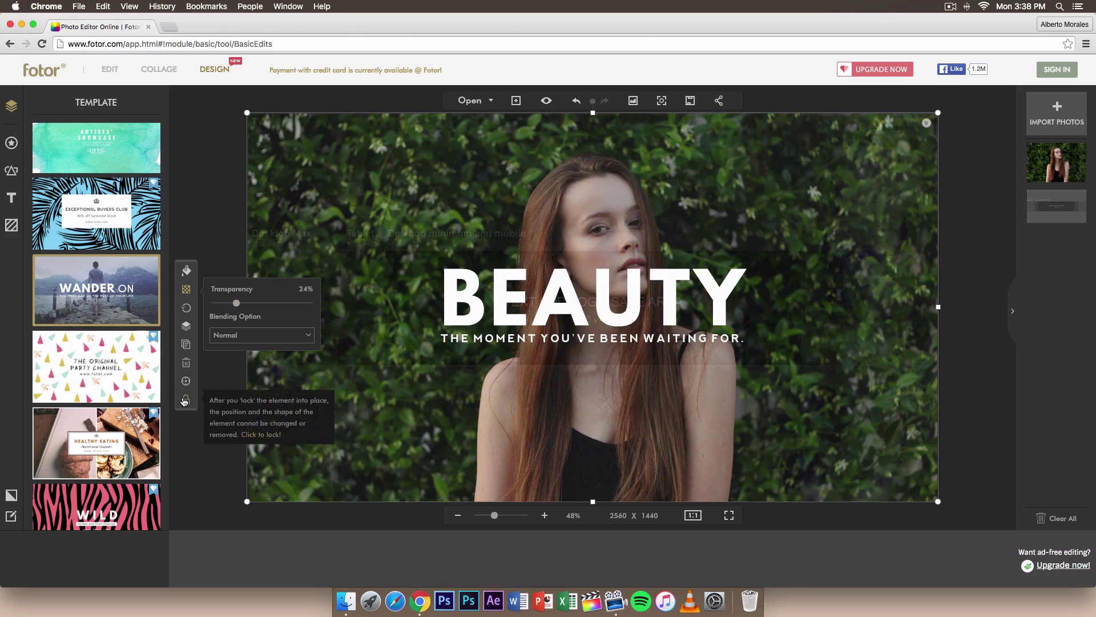
click(227, 293)
click(731, 288)
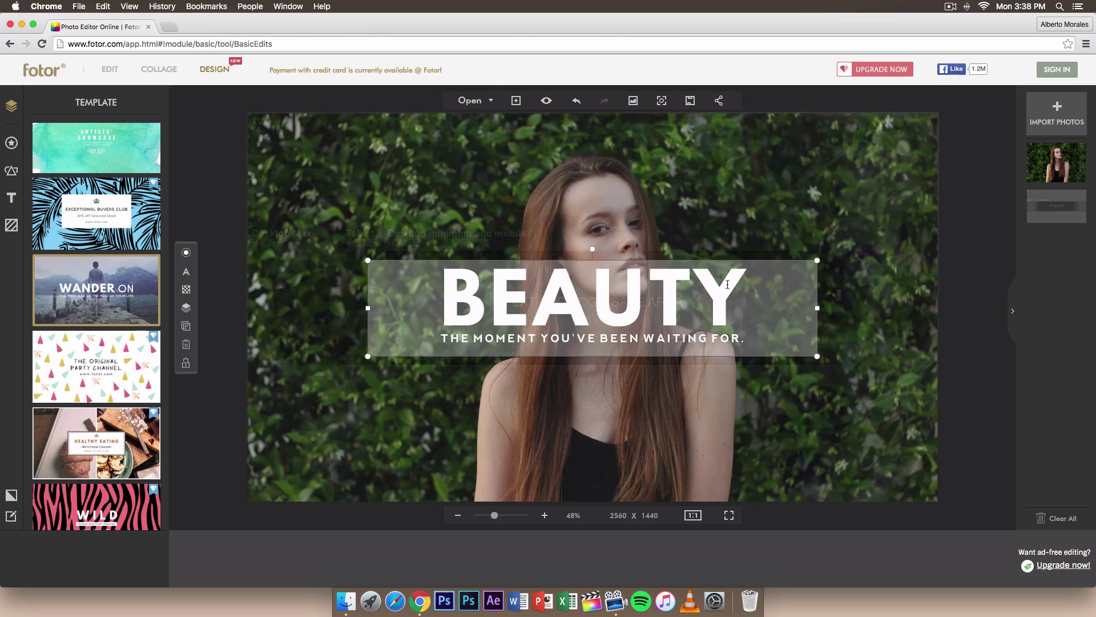
click(730, 288)
key(super+a)
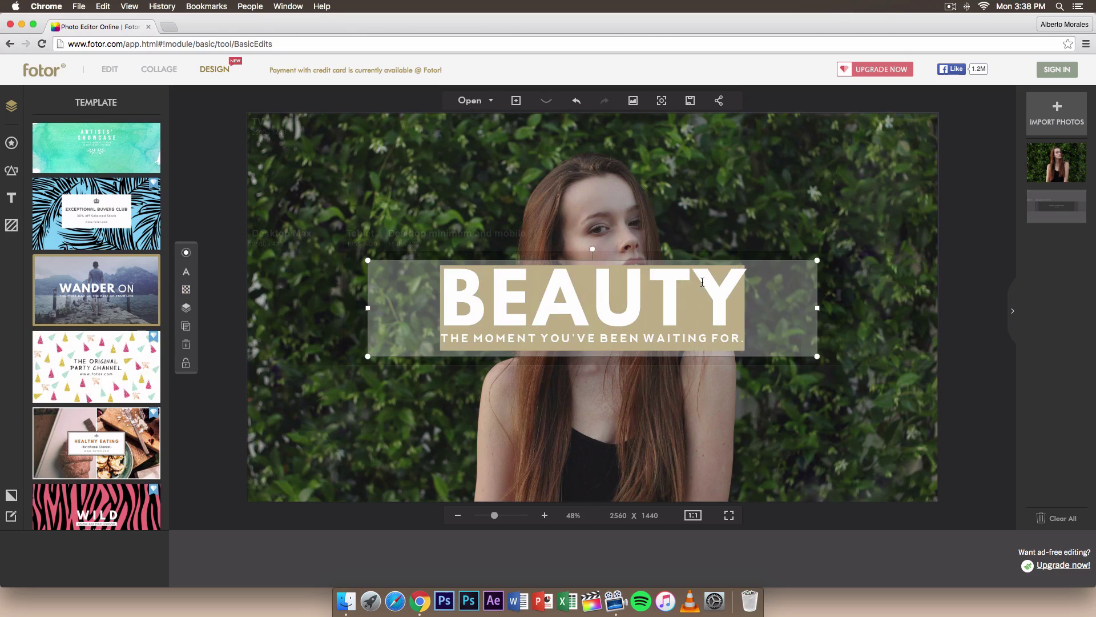
click(734, 262)
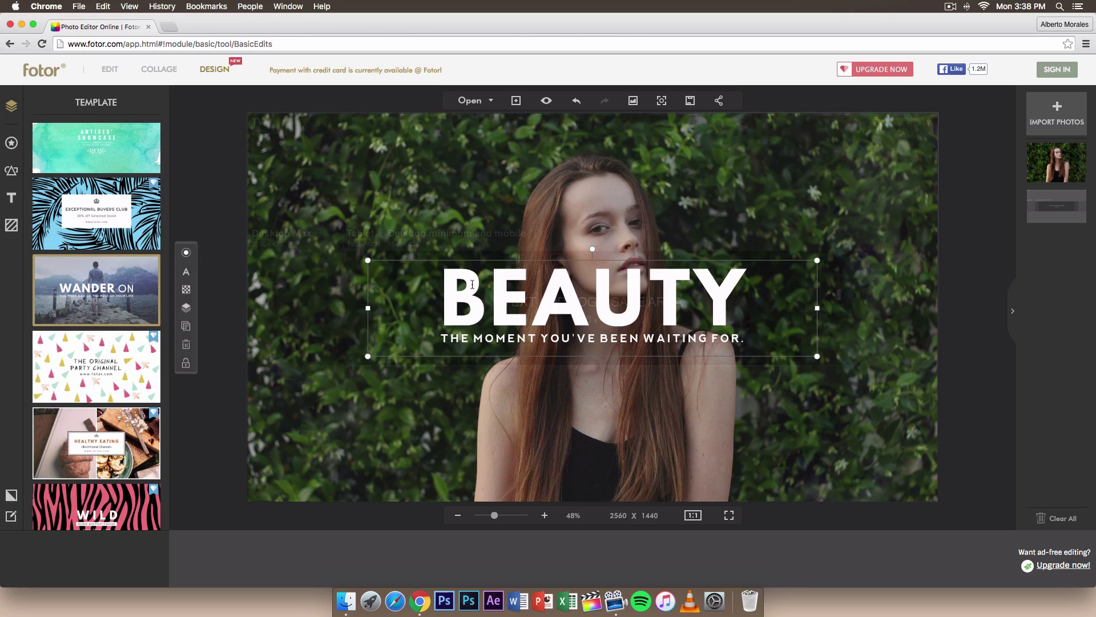
key(super+a)
click(471, 266)
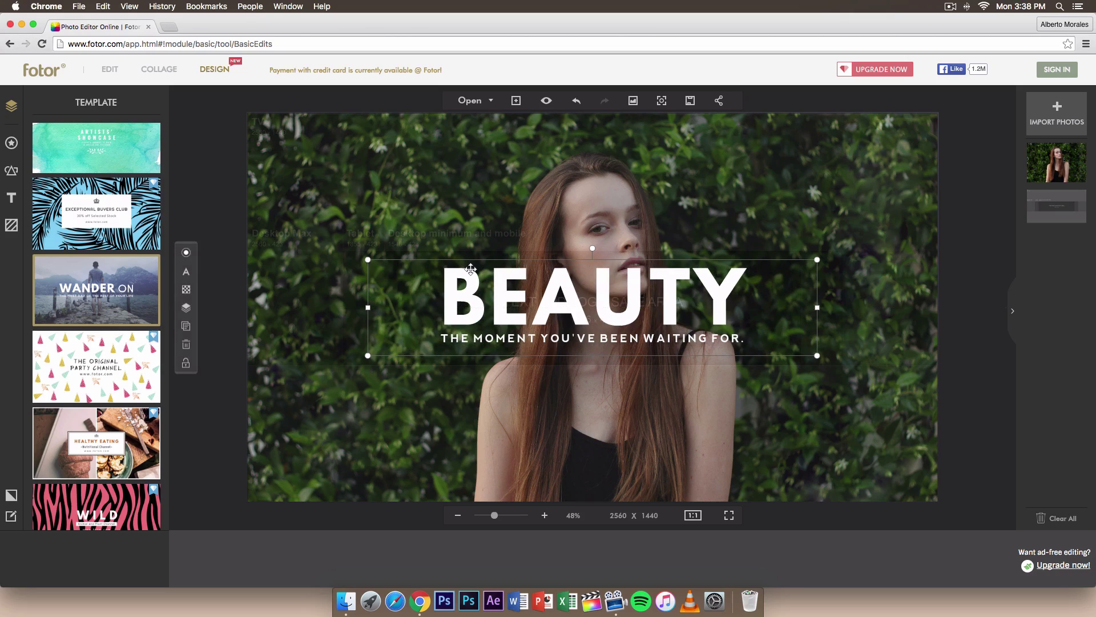
key(super+a)
click(506, 260)
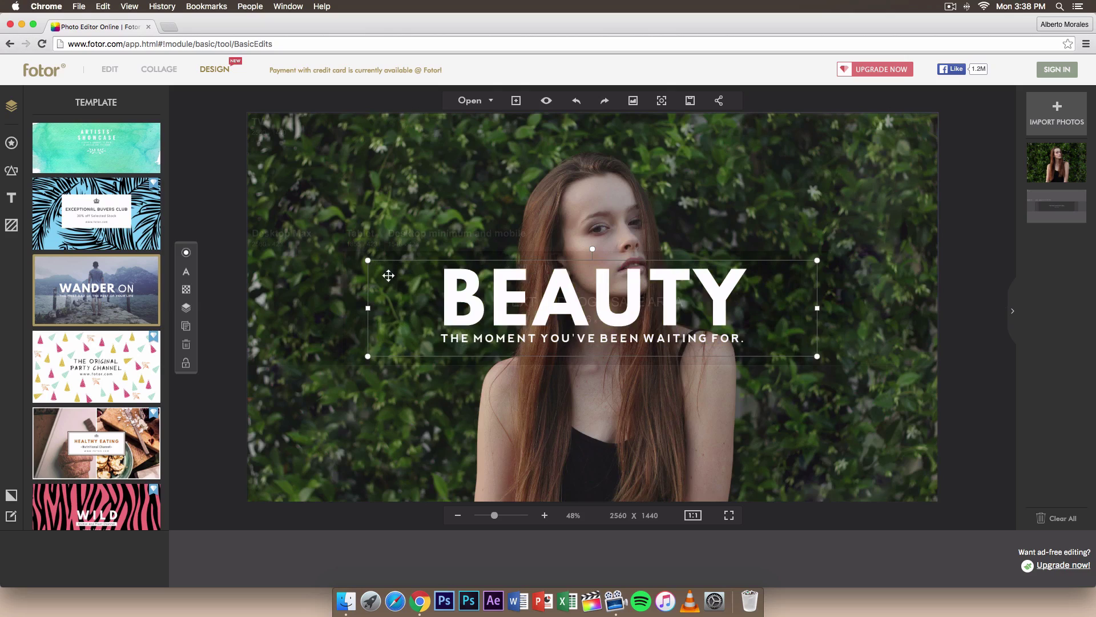
Duplicate the BEAUTY title and offset the copy slightly up and to the right of the original.
click(186, 325)
drag(769, 267, 764, 259)
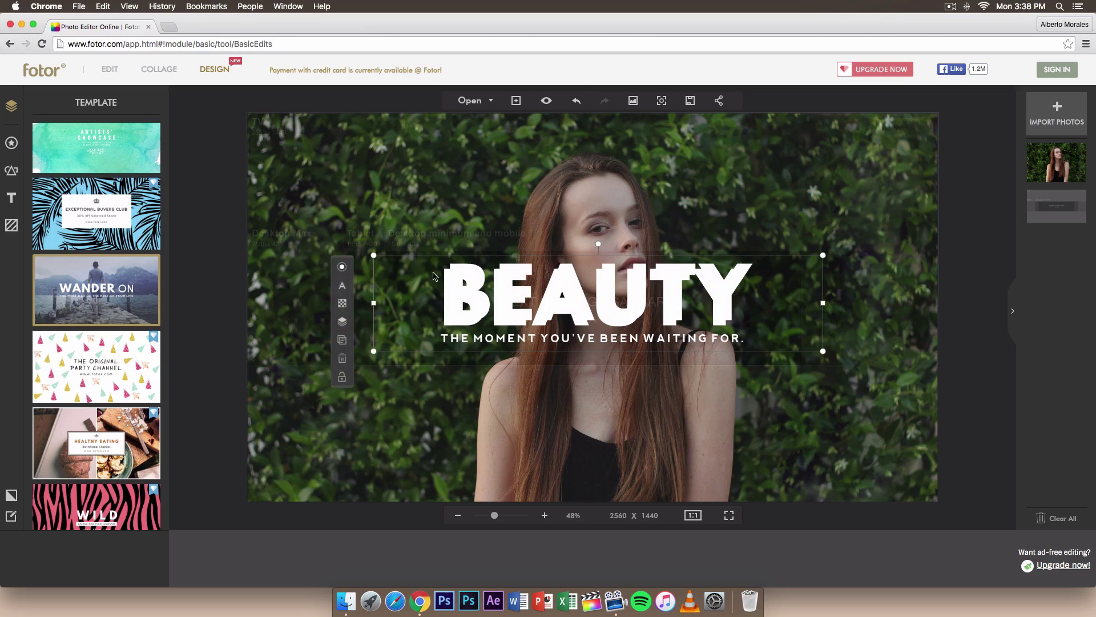
Recolor the duplicated BEAUTY title to the near-black 191C1C sampled from the woman's black top.
click(342, 266)
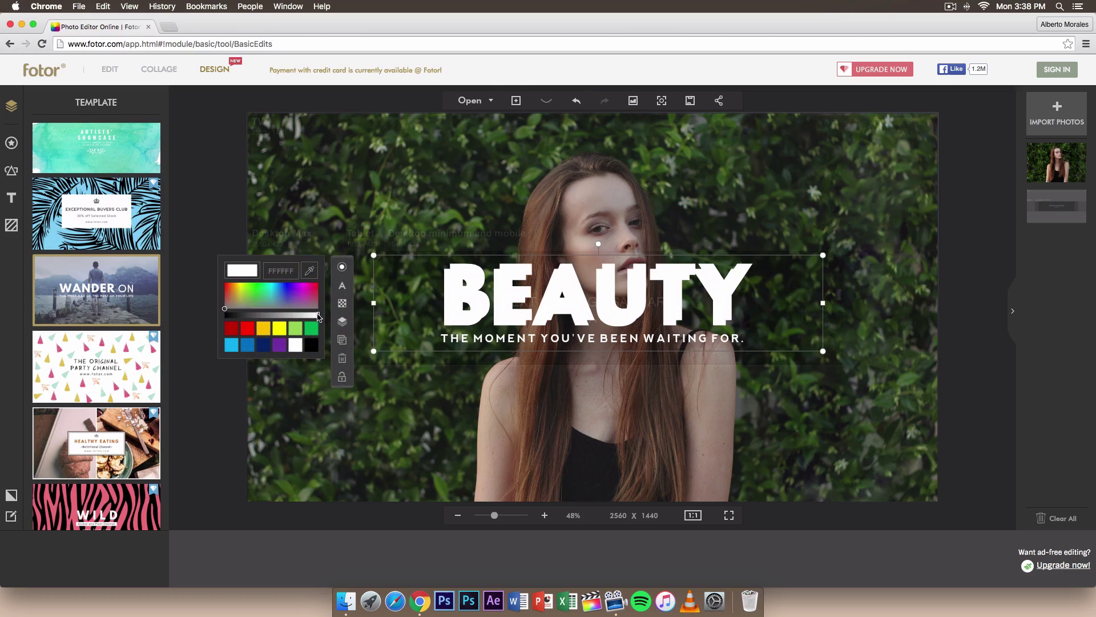
drag(307, 318, 284, 315)
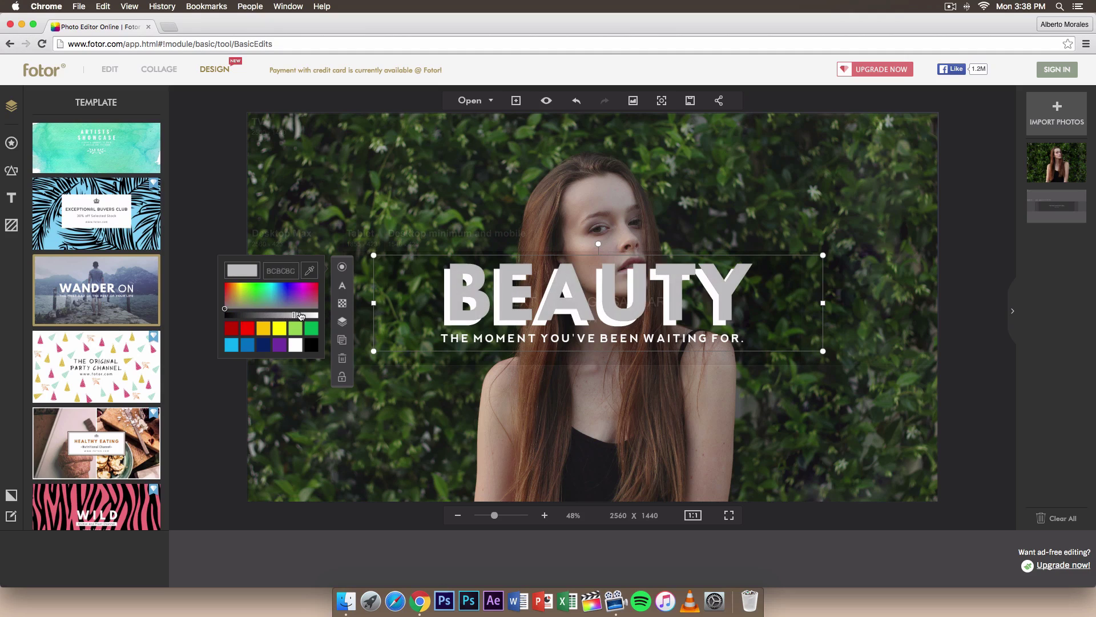
drag(285, 315, 246, 318)
click(309, 271)
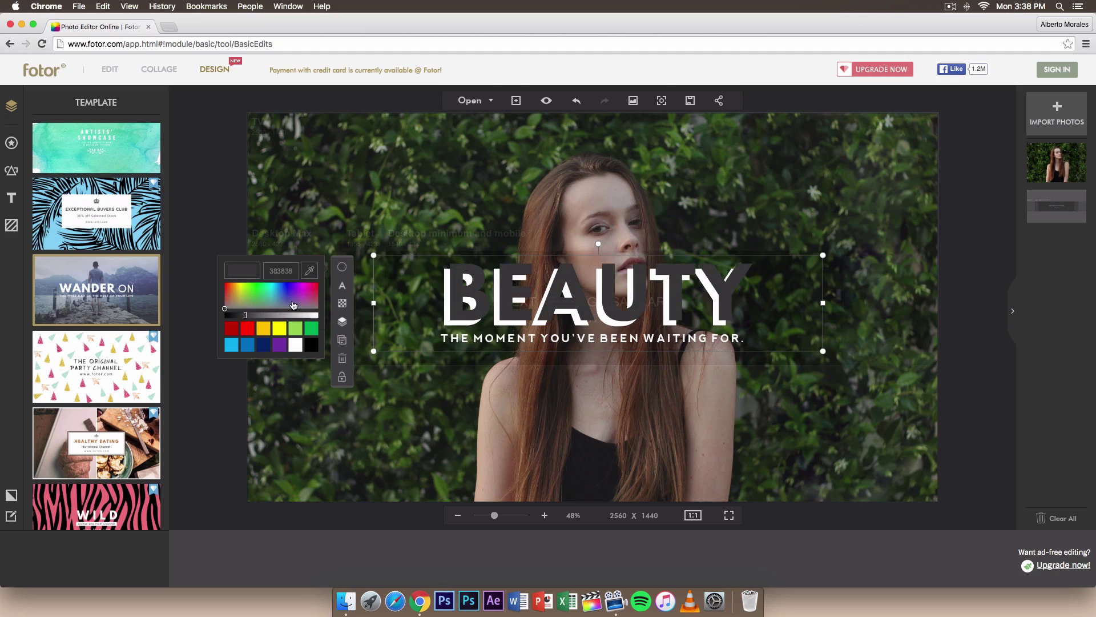
click(595, 474)
click(598, 471)
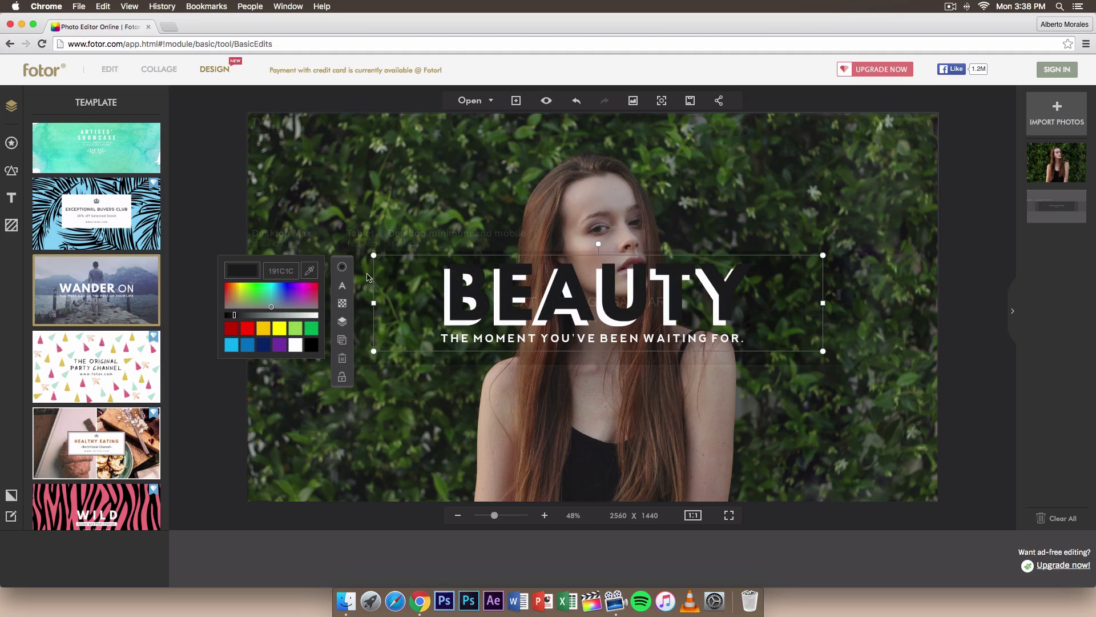
Move the dark BEAUTY copy slightly down and send it behind the white title.
click(666, 268)
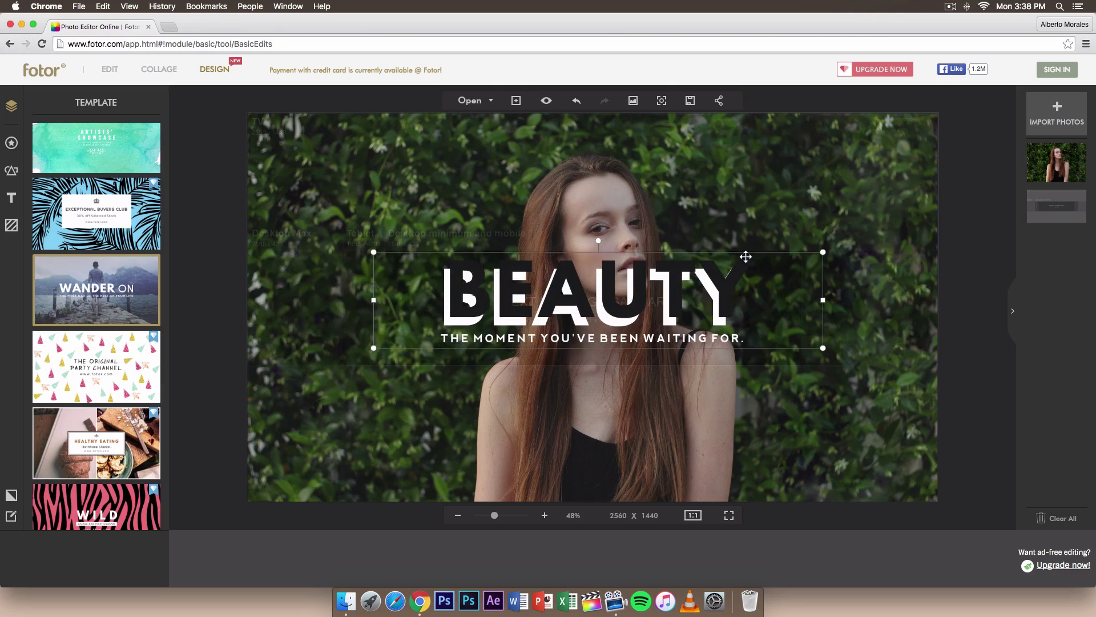
drag(748, 262, 748, 265)
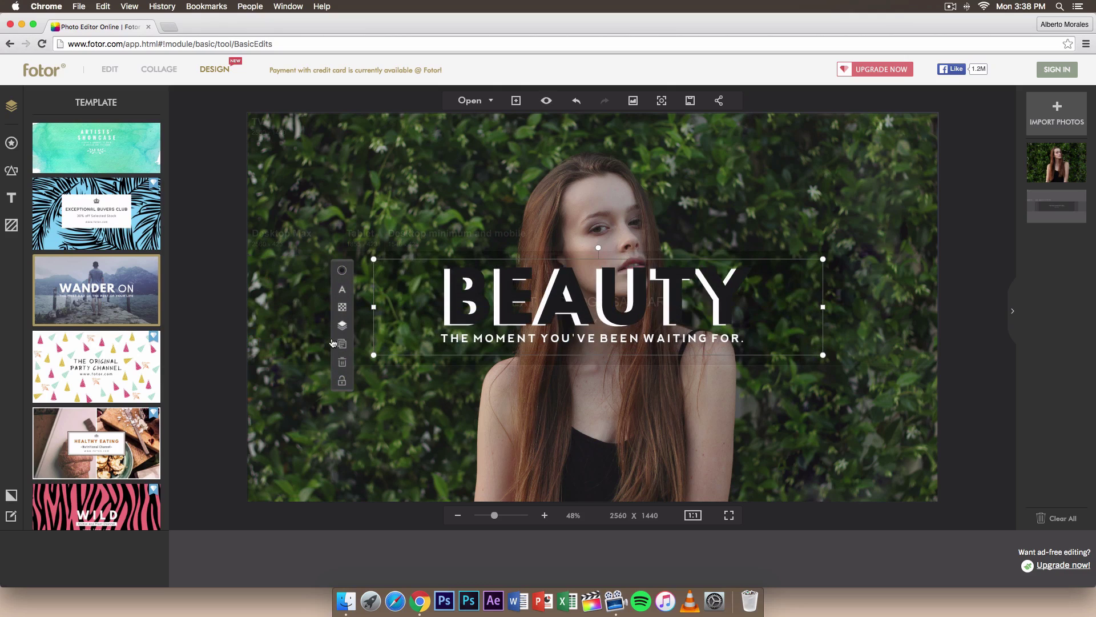
click(342, 325)
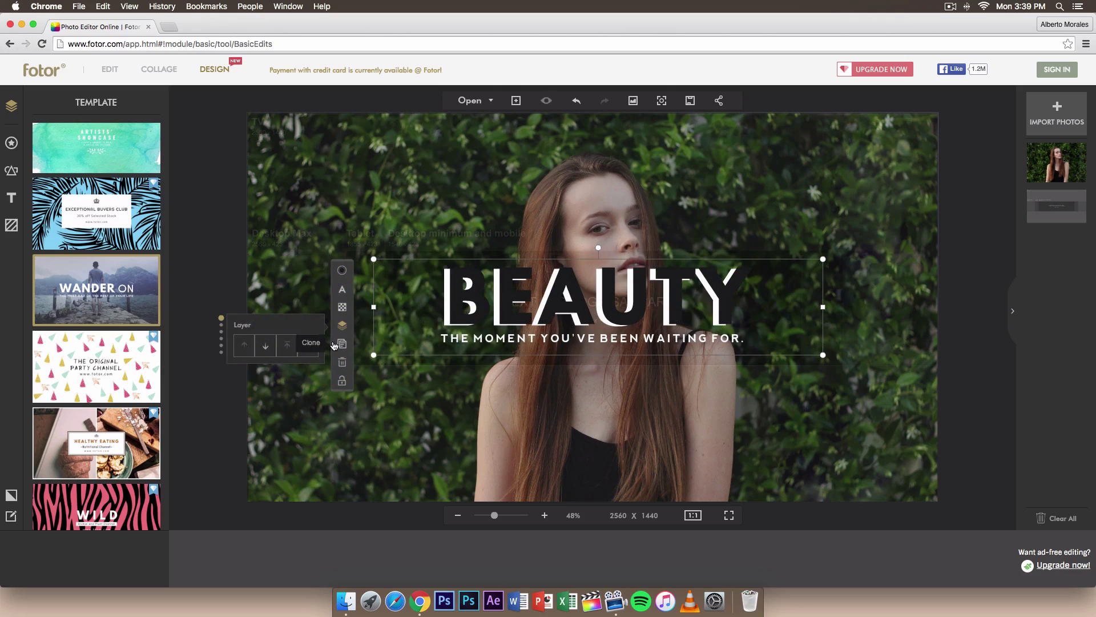
click(266, 346)
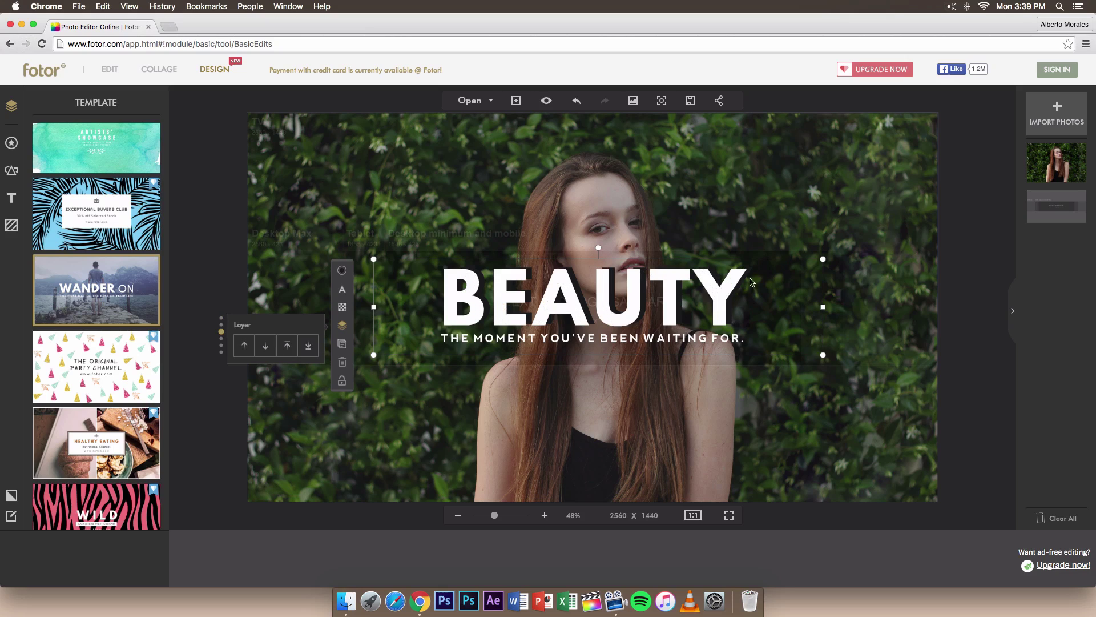
Move the white BEAUTY title slightly up so the dark copy sits below it as a shadow.
drag(748, 262, 747, 256)
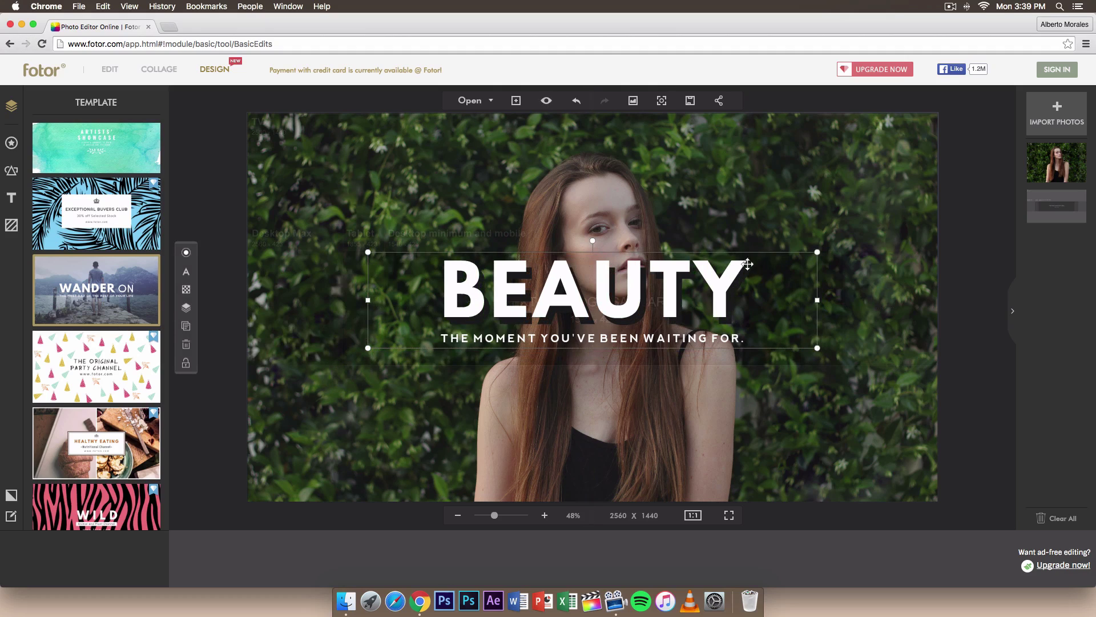
double_click(733, 311)
key(Escape)
click(794, 293)
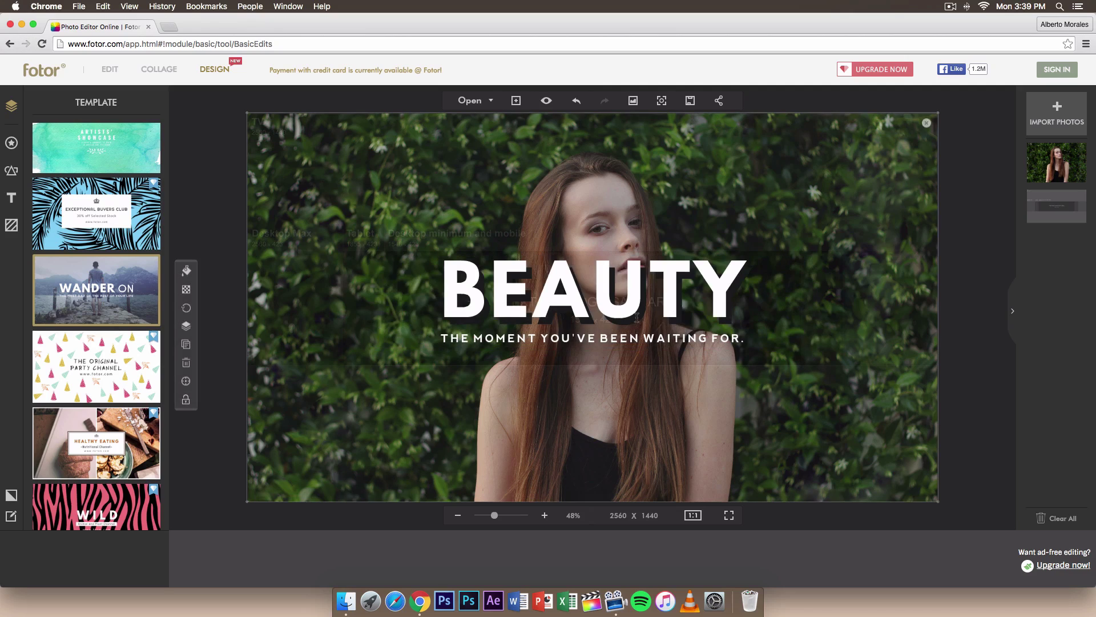
Set the transparency of the dark BEAUTY shadow copy to 66%.
click(825, 293)
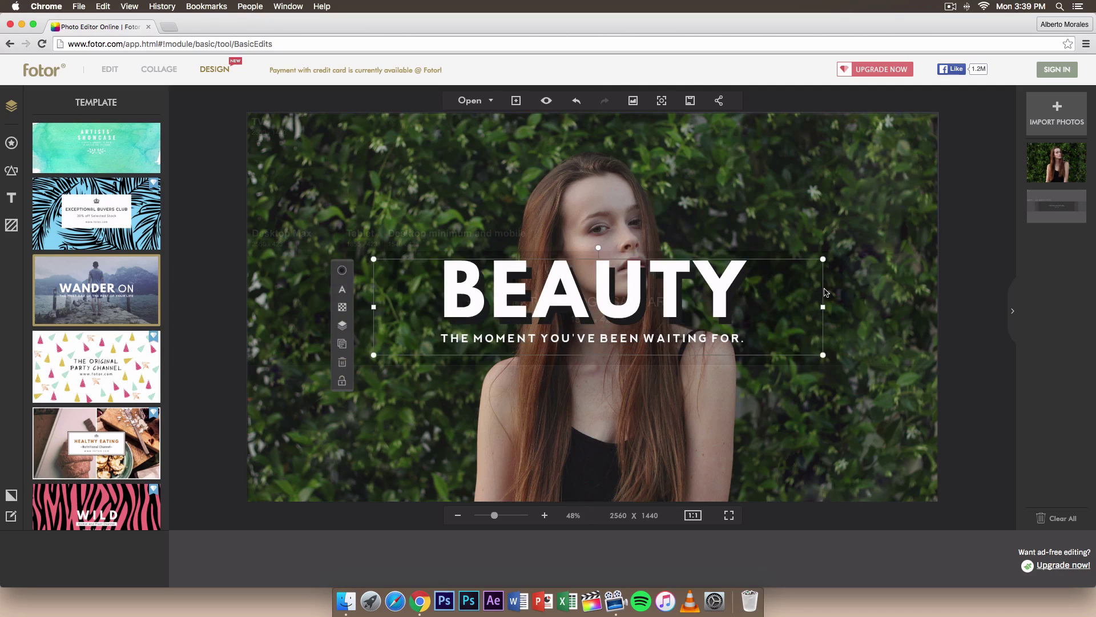
click(342, 306)
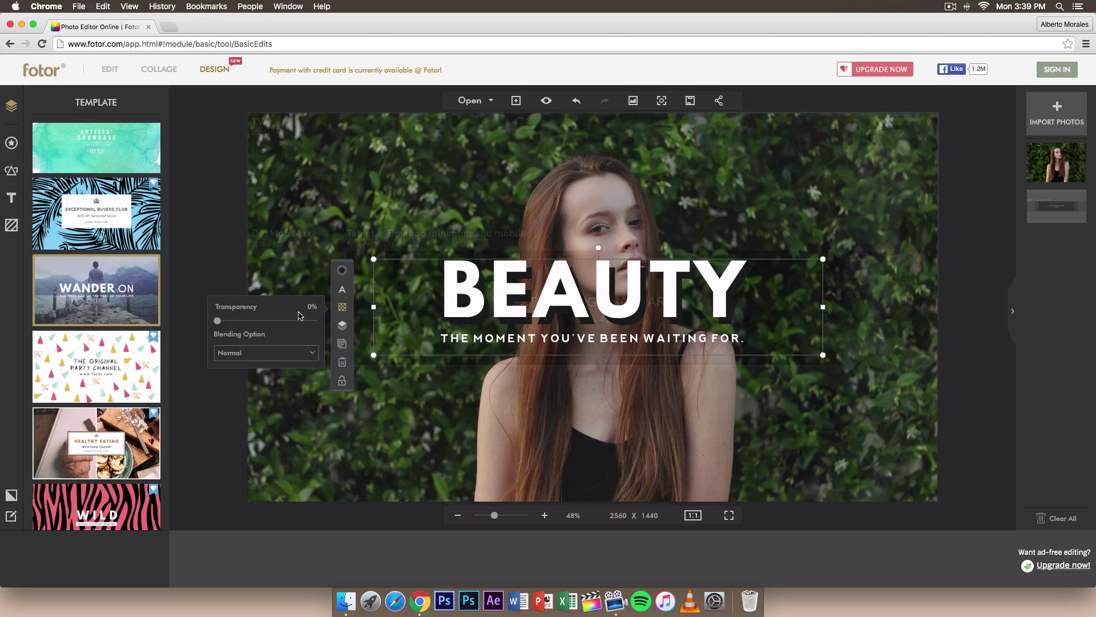
drag(220, 322, 287, 322)
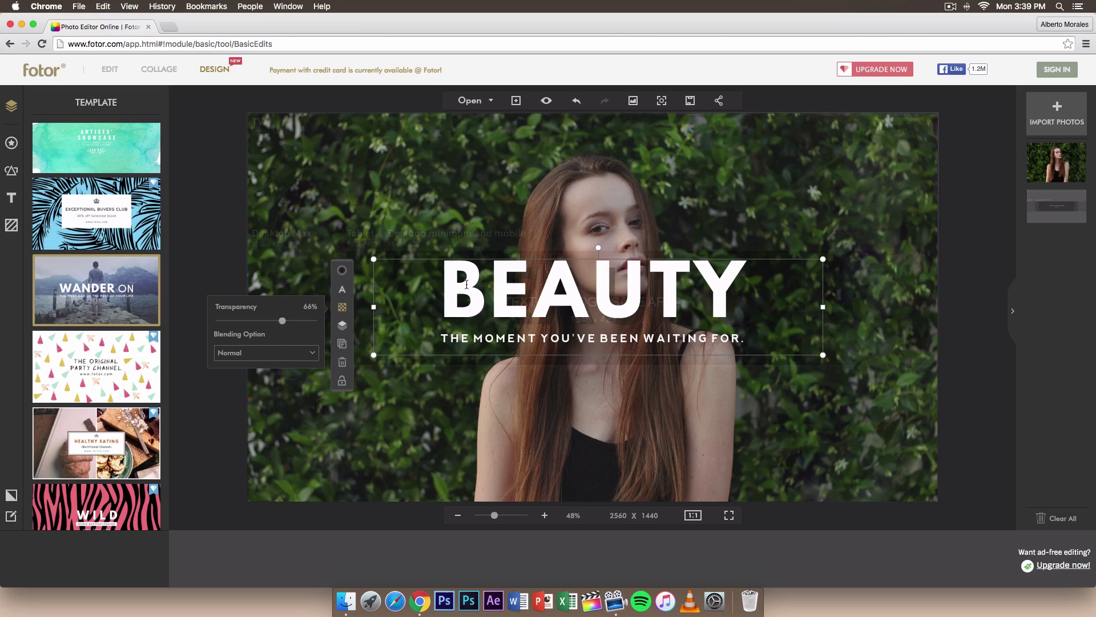
Nudge the dark BEAUTY shadow copy slightly left and up, closer behind the white title.
click(467, 284)
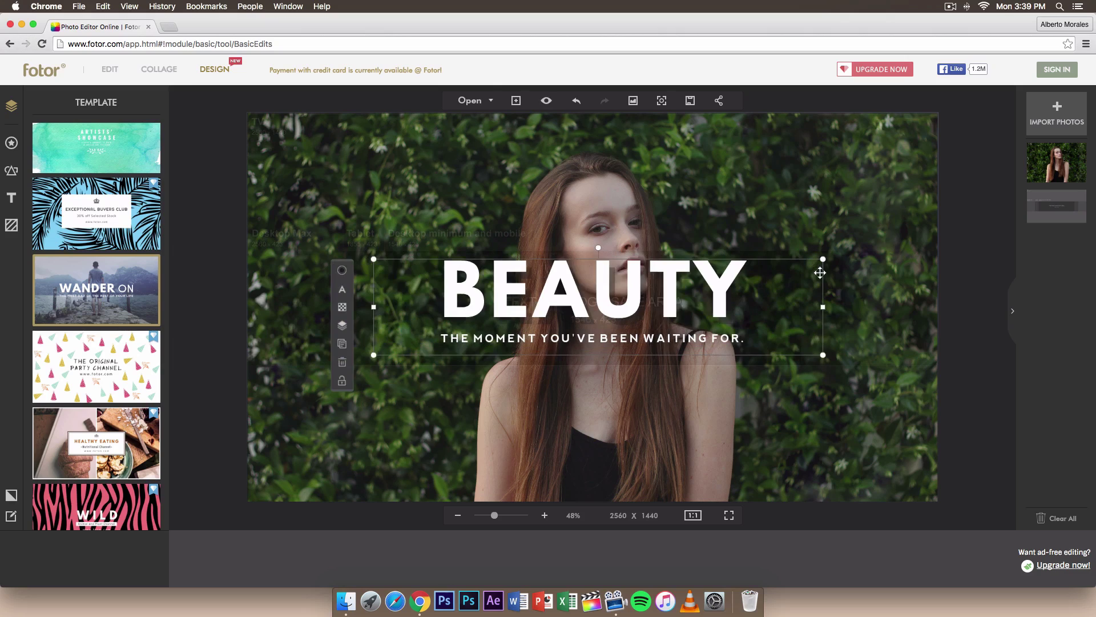
key(Left)
key(Left)
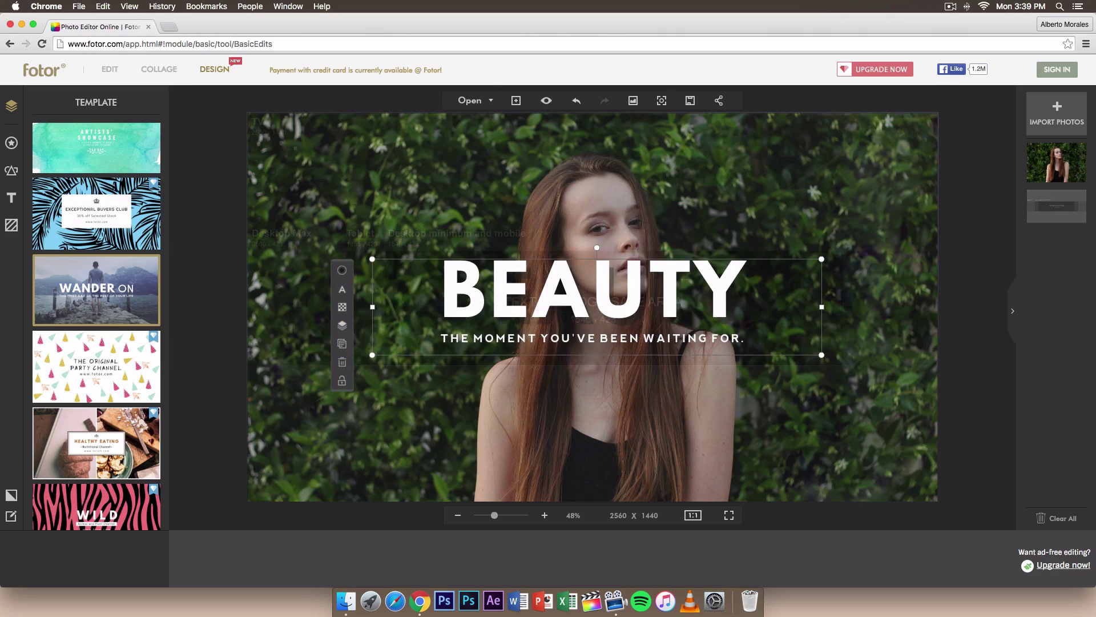
key(Up)
key(Up)
key(Up)
key(Up)
key(Up)
key(Up)
key(Up)
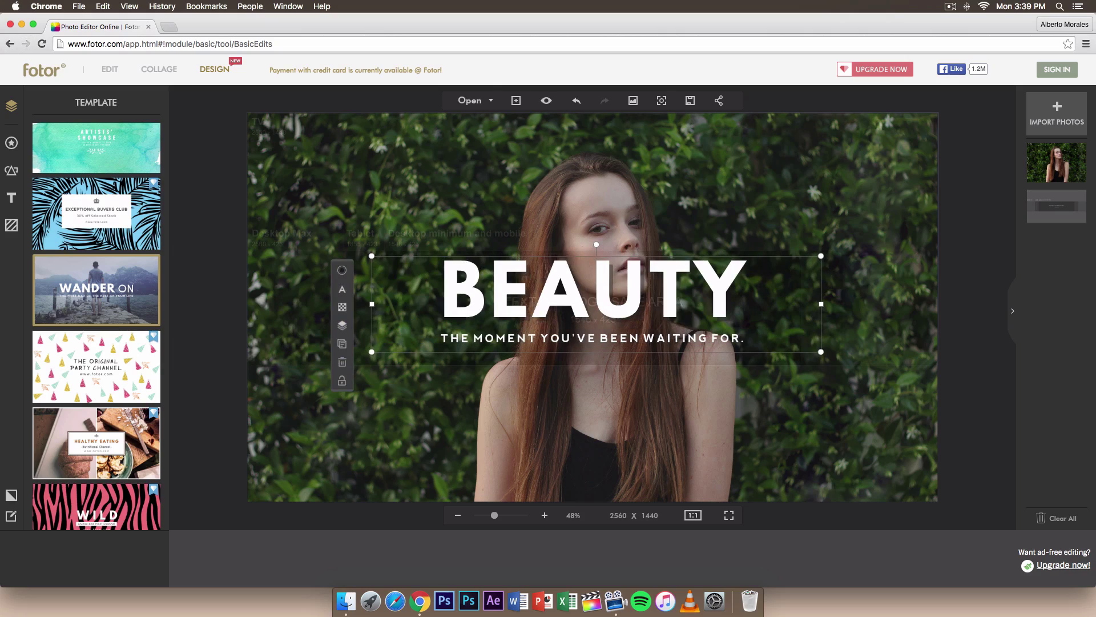
key(Left)
key(Right)
key(Right)
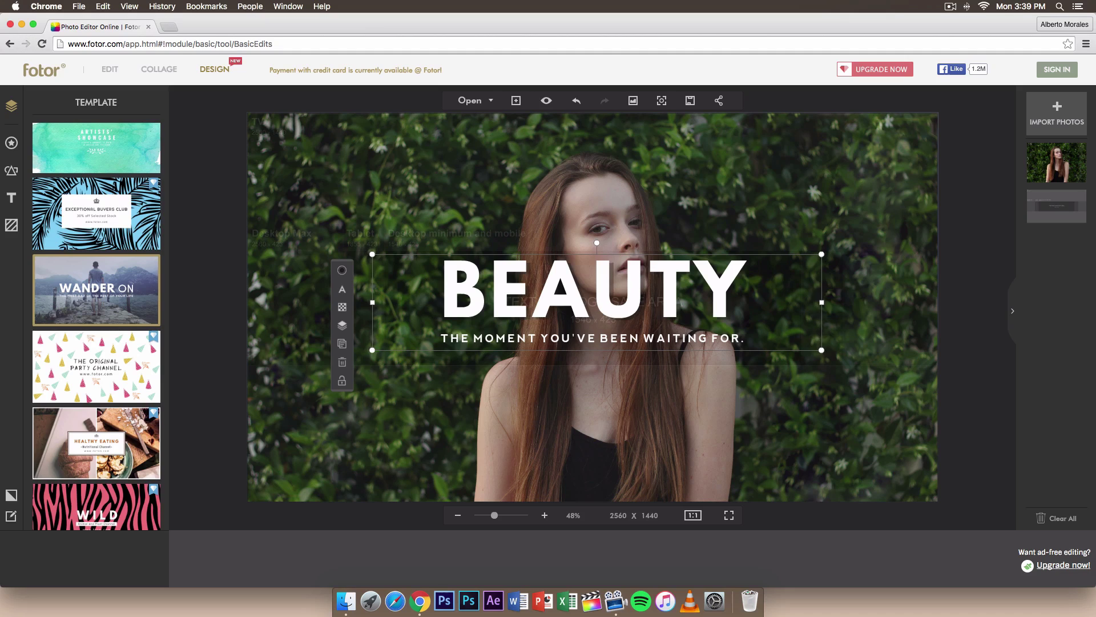
Unlock the full-canvas background image, preview it at 0% transparency, and return it to 24%.
click(883, 391)
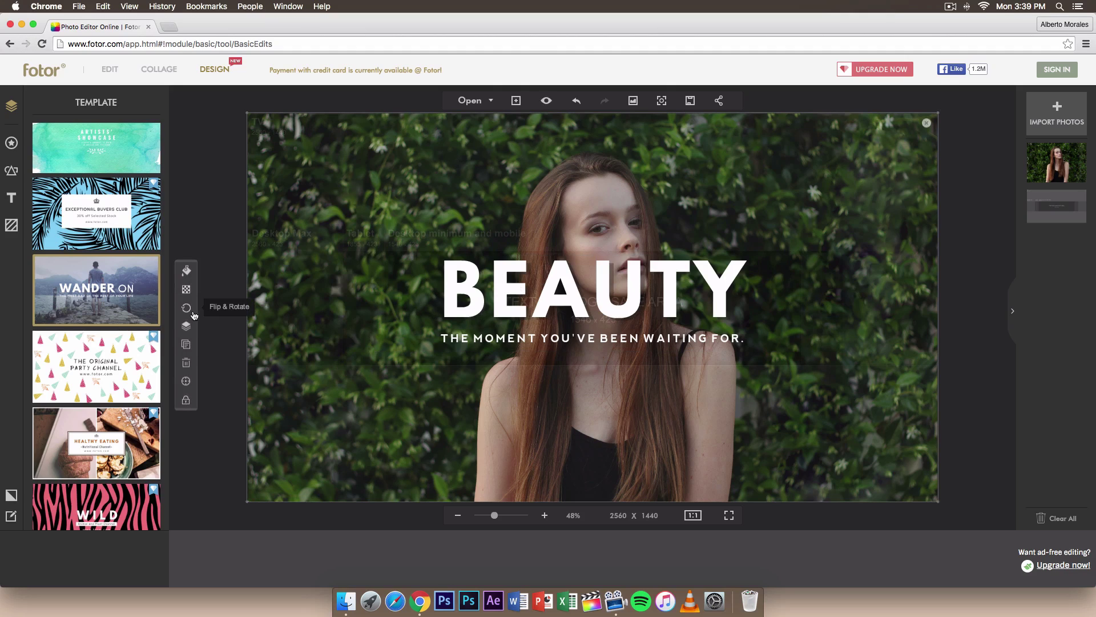
click(262, 350)
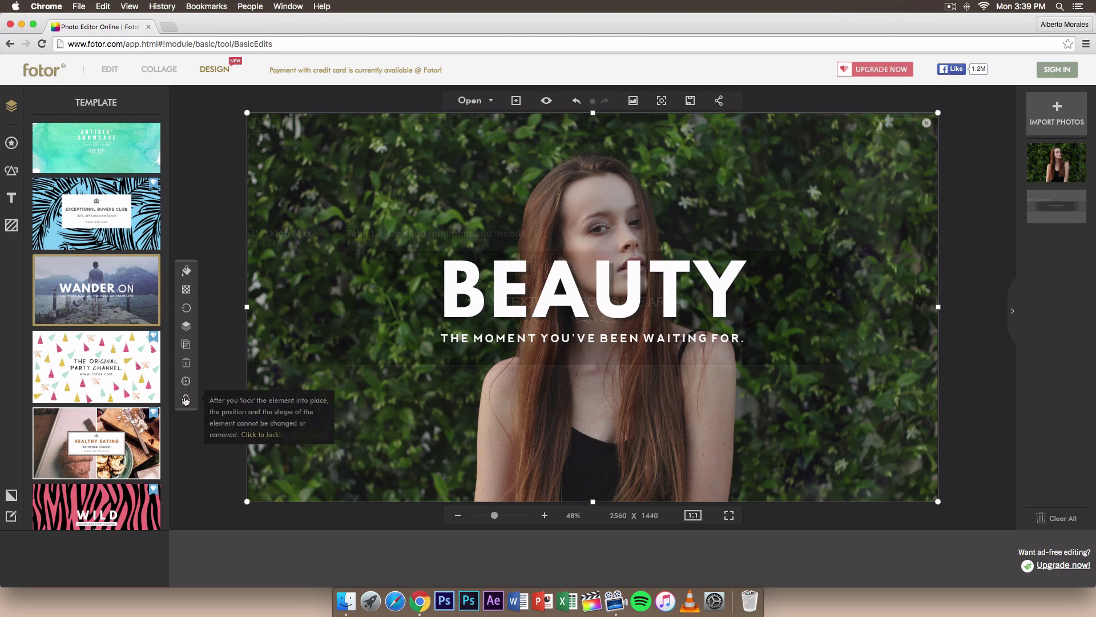
click(187, 289)
drag(231, 303, 208, 303)
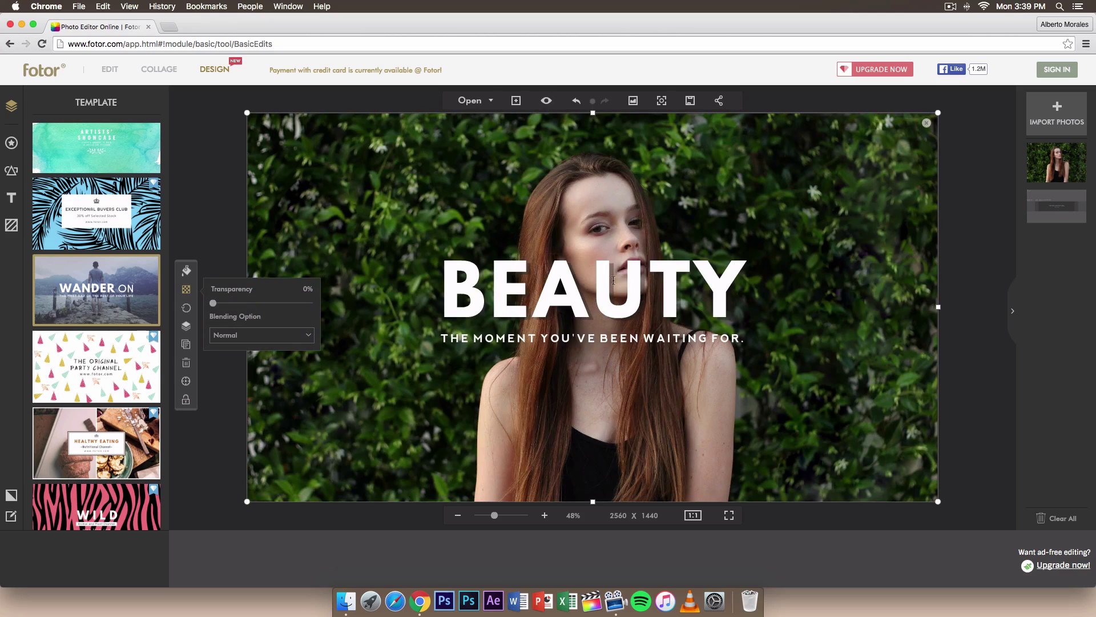
drag(214, 303, 235, 303)
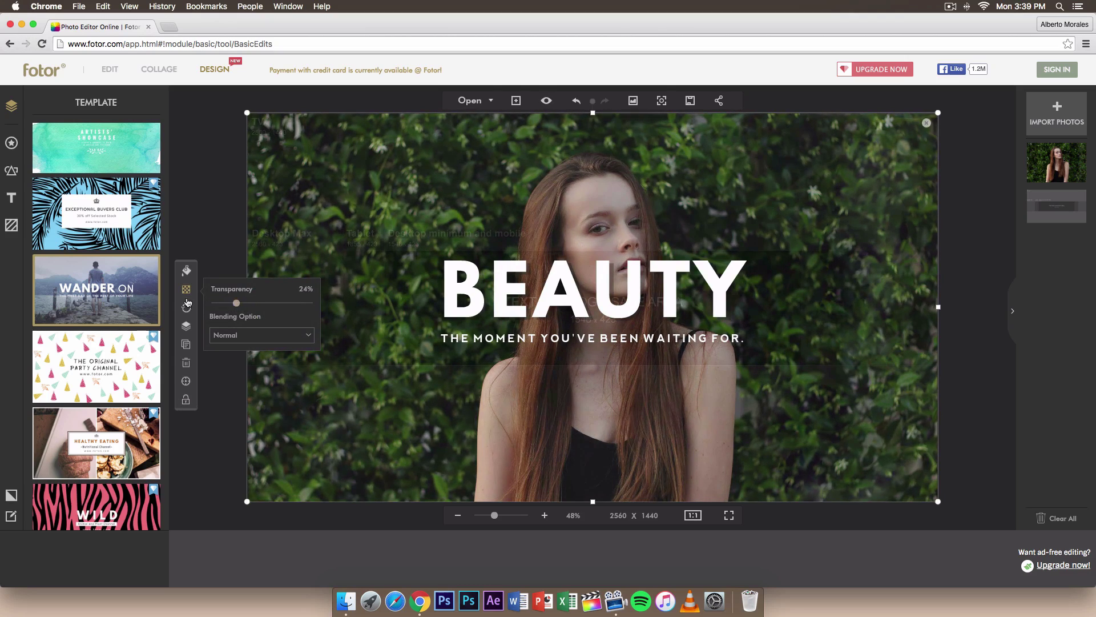
click(215, 241)
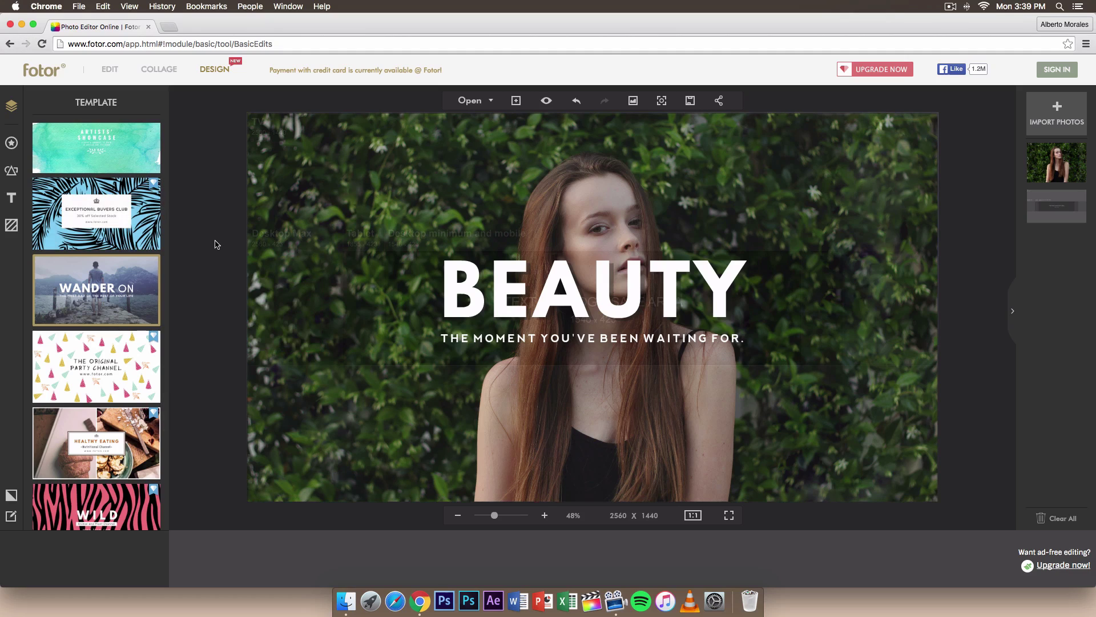
Add the crested long-tailed bird sticker from the Birdy collection to the left of the BEAUTY title.
click(11, 142)
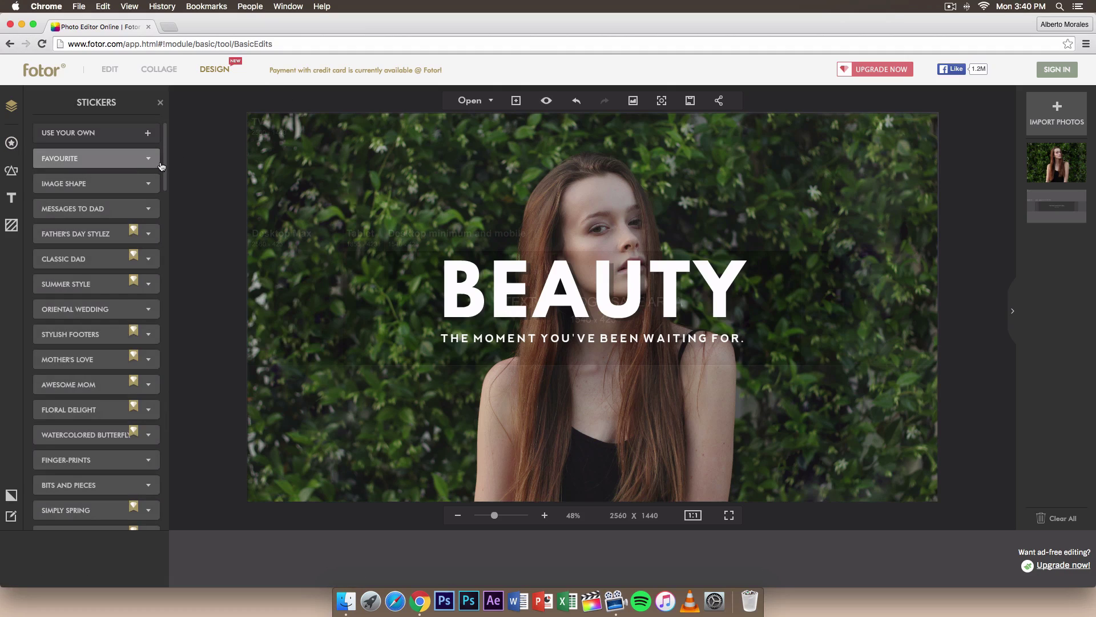
drag(168, 176, 167, 268)
click(152, 197)
click(151, 196)
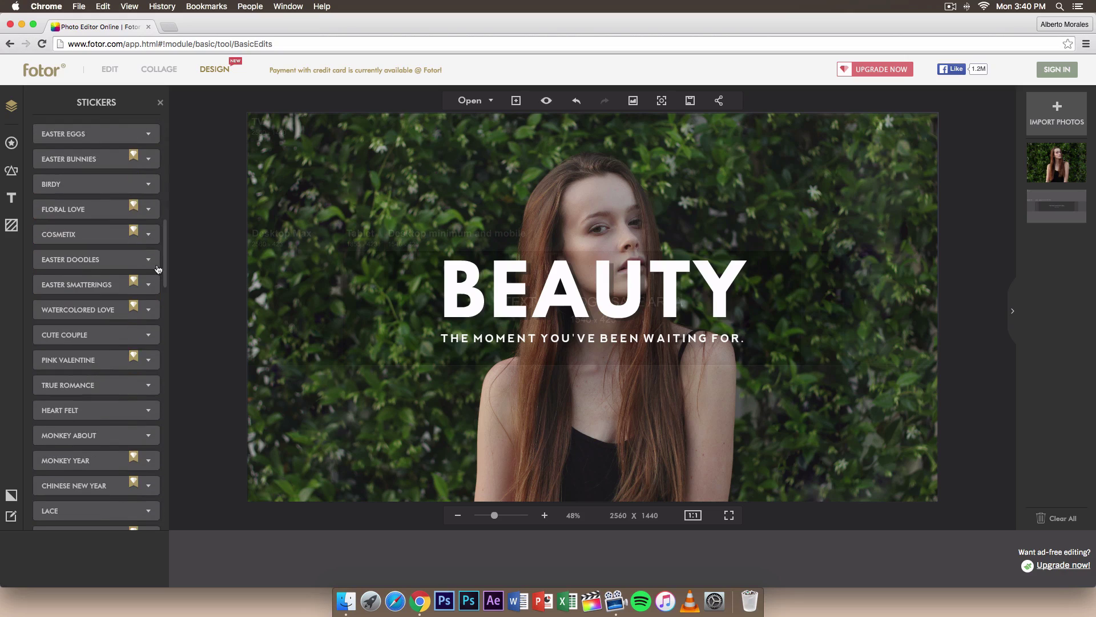
click(149, 386)
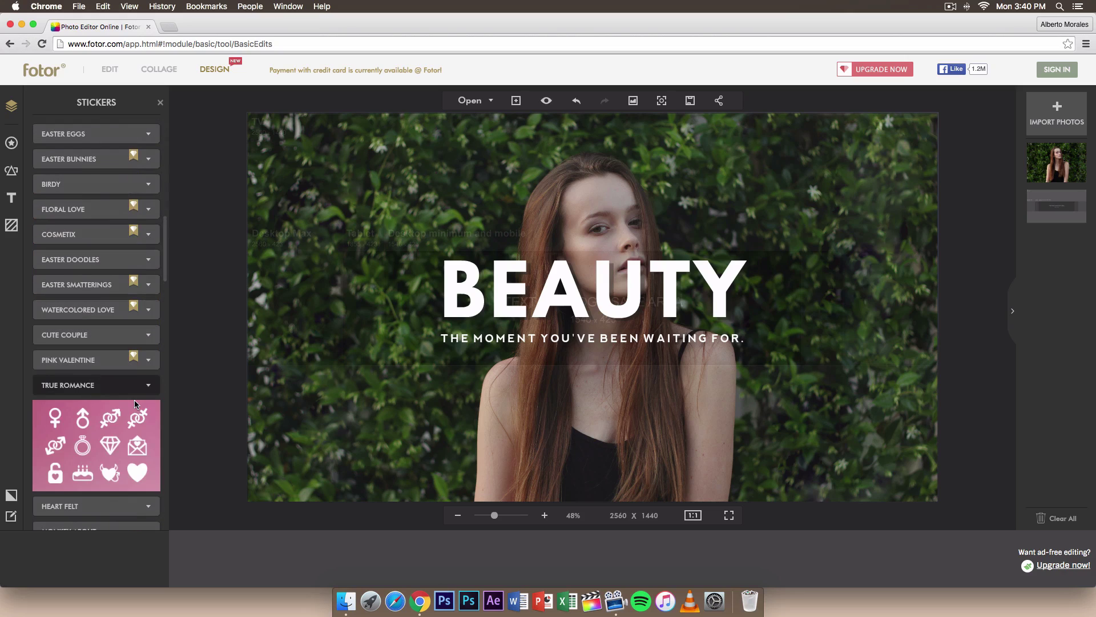
click(148, 386)
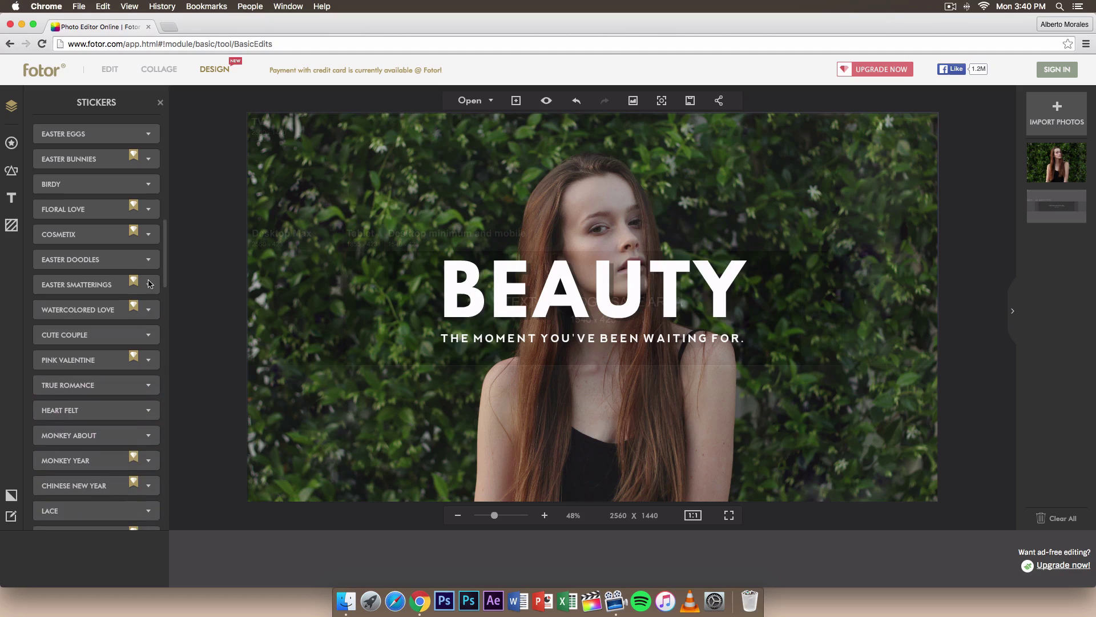
click(149, 184)
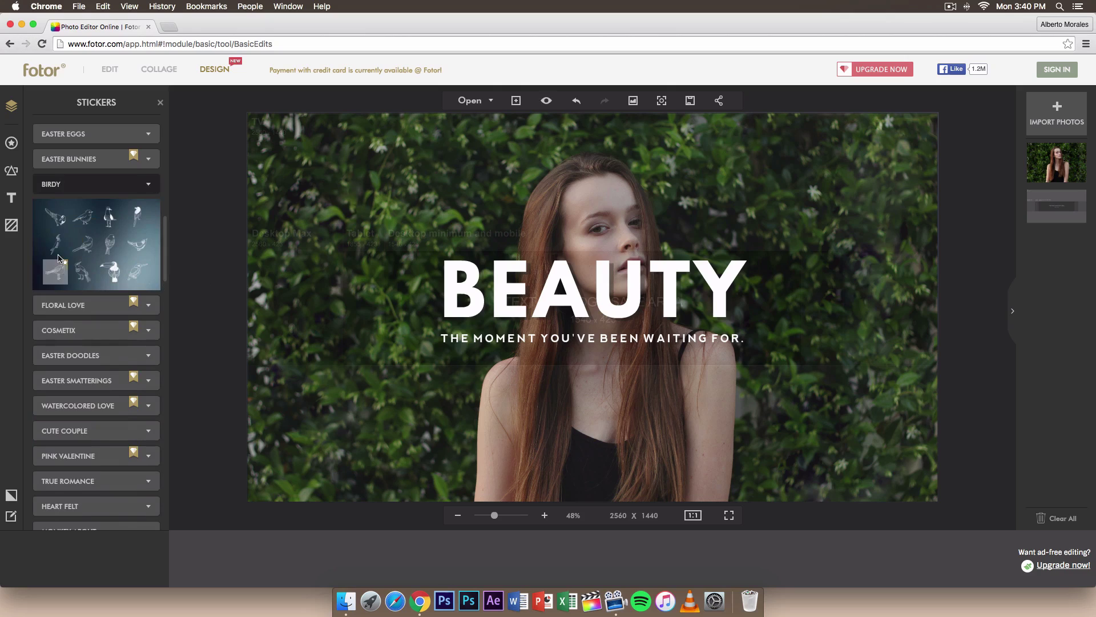
drag(59, 260, 385, 294)
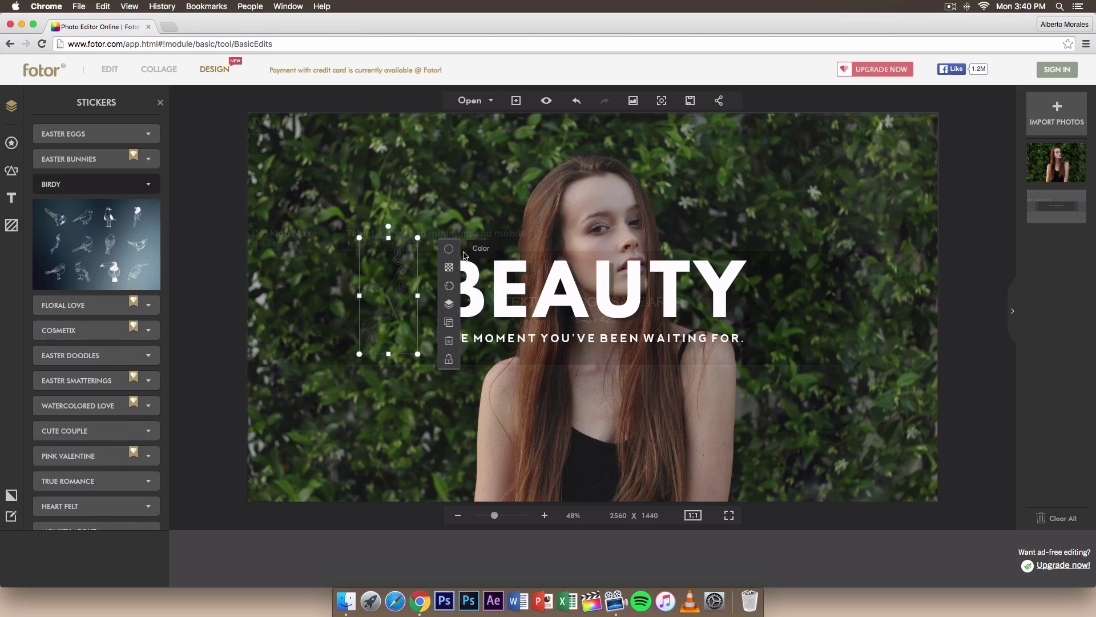
Recolor the bird sticker white.
click(448, 249)
click(558, 253)
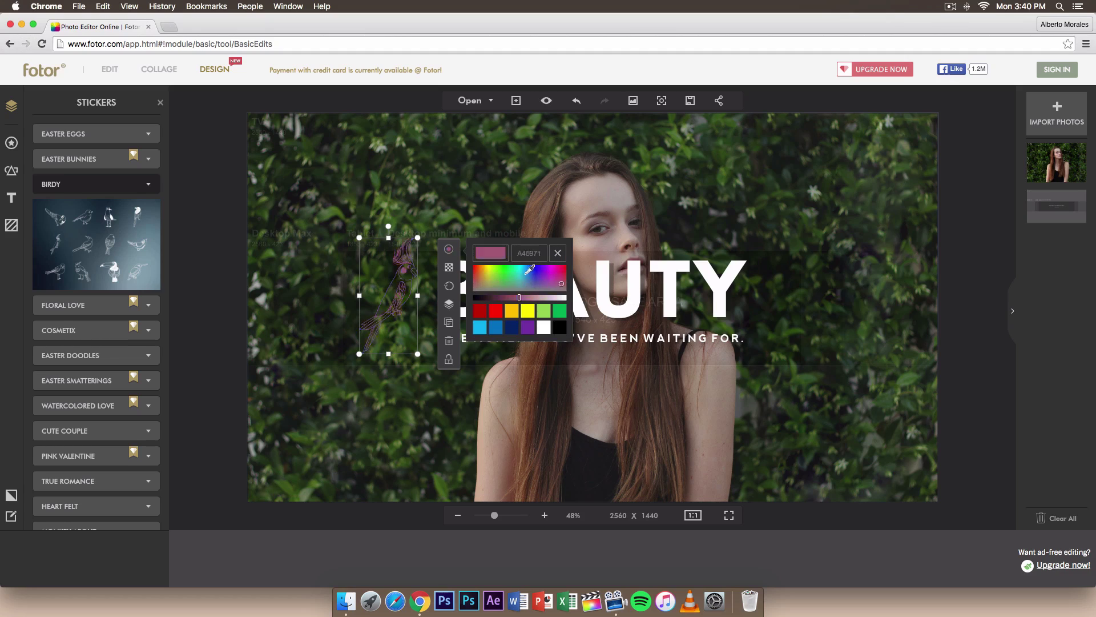
click(545, 329)
click(403, 204)
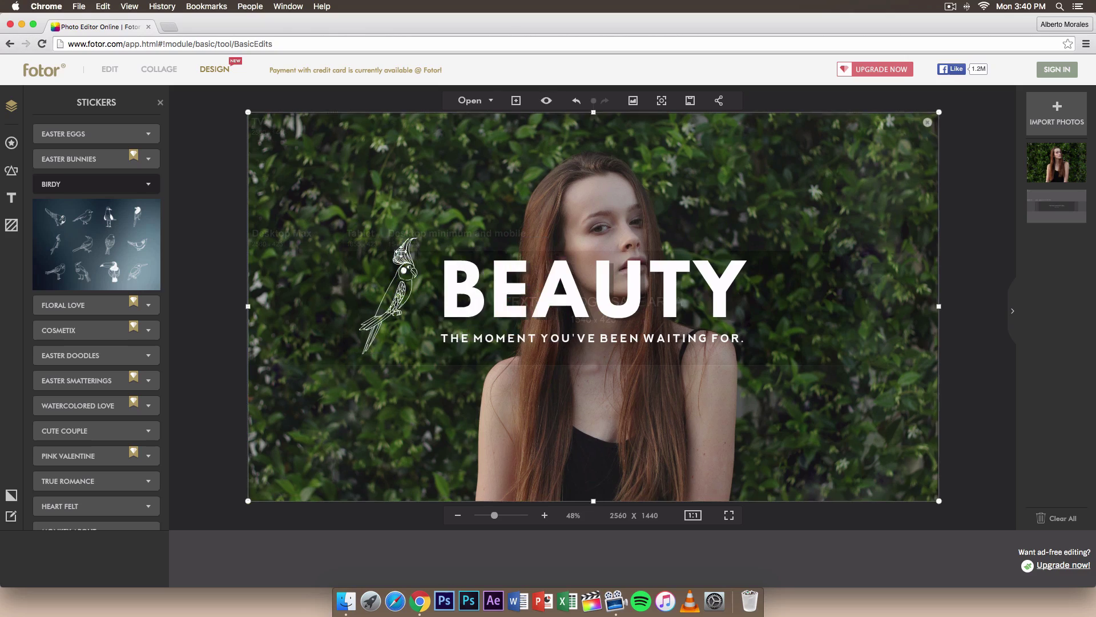
Shrink the bird sticker to about the height of the title and tagline and place it just beside the letter B.
click(388, 268)
drag(387, 263, 420, 270)
click(223, 265)
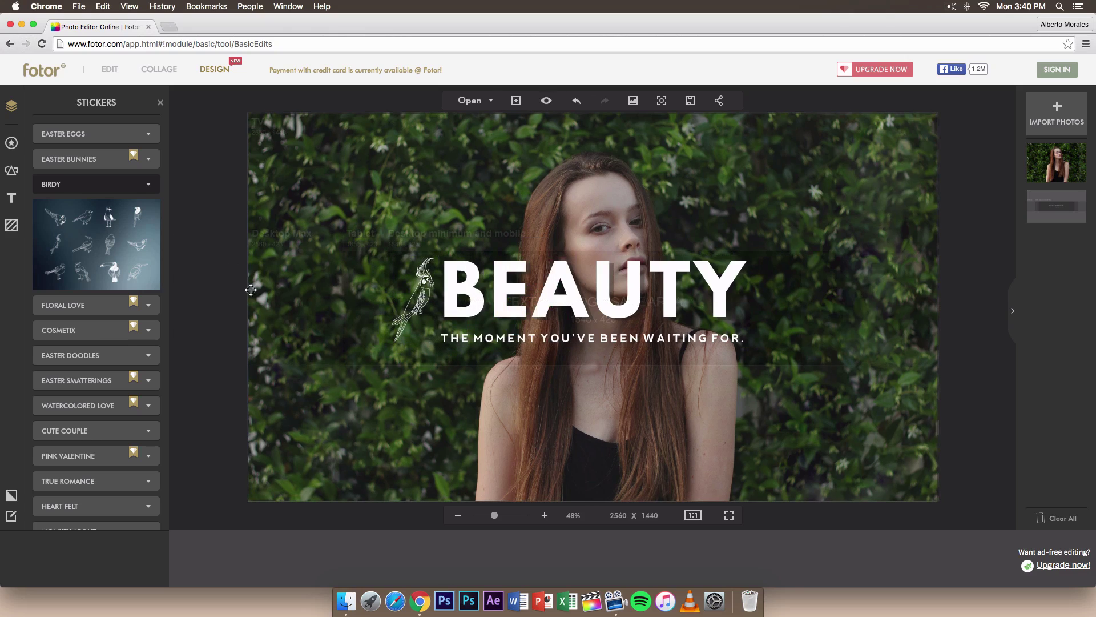
click(301, 277)
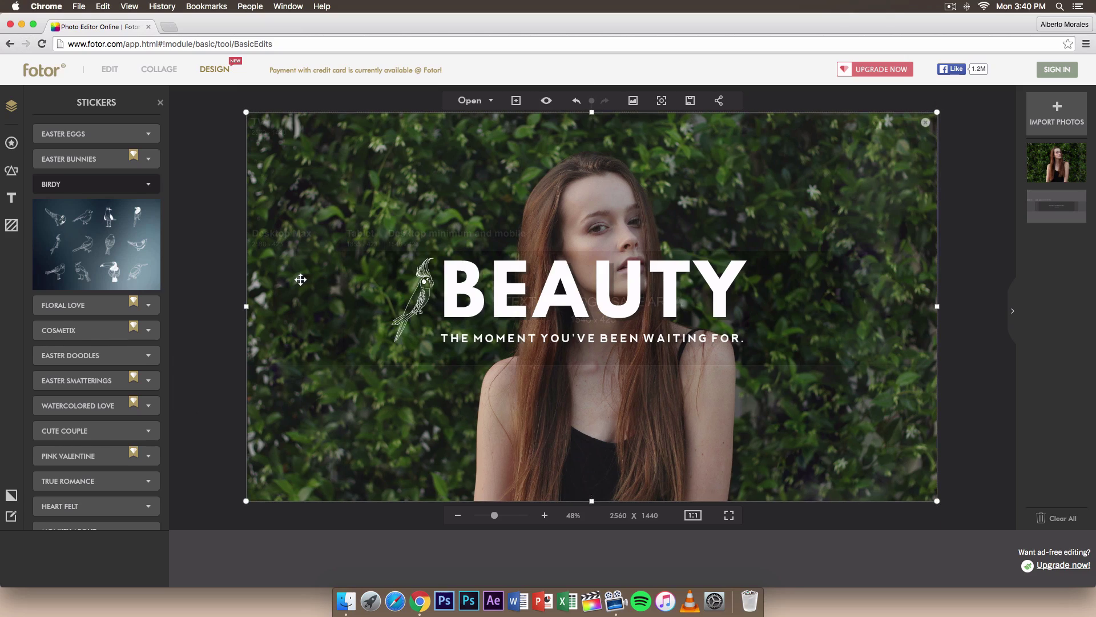
click(225, 385)
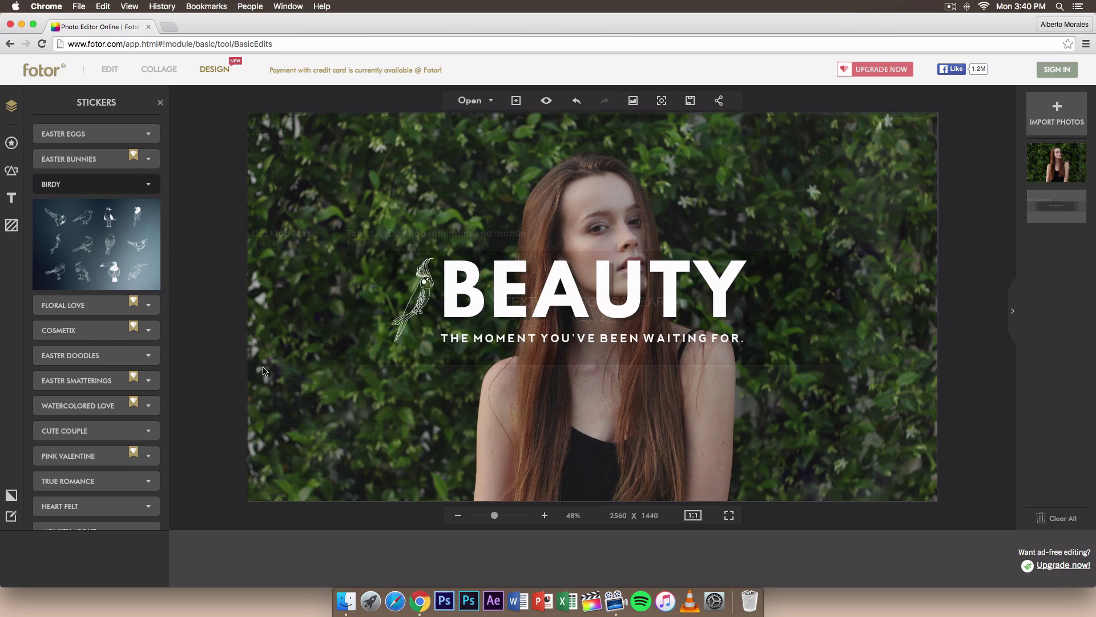
Browse the sticker collections, including Activities, and the template list for further decoration options.
click(422, 285)
scroll(165, 320, down, 10)
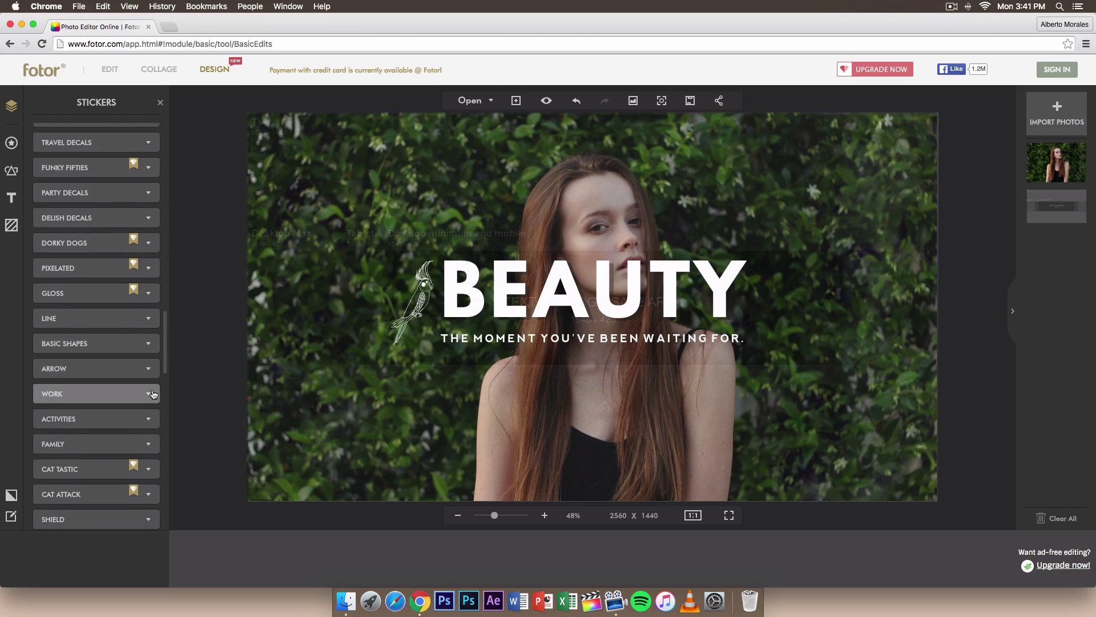
click(151, 419)
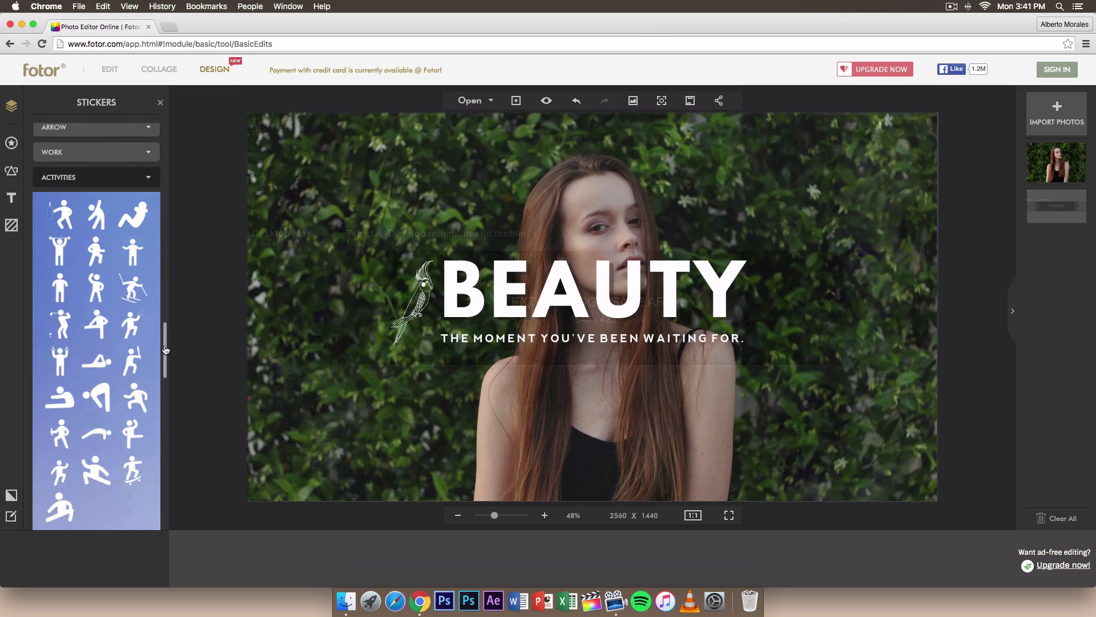
scroll(167, 380, down, 5)
scroll(166, 381, up, 4)
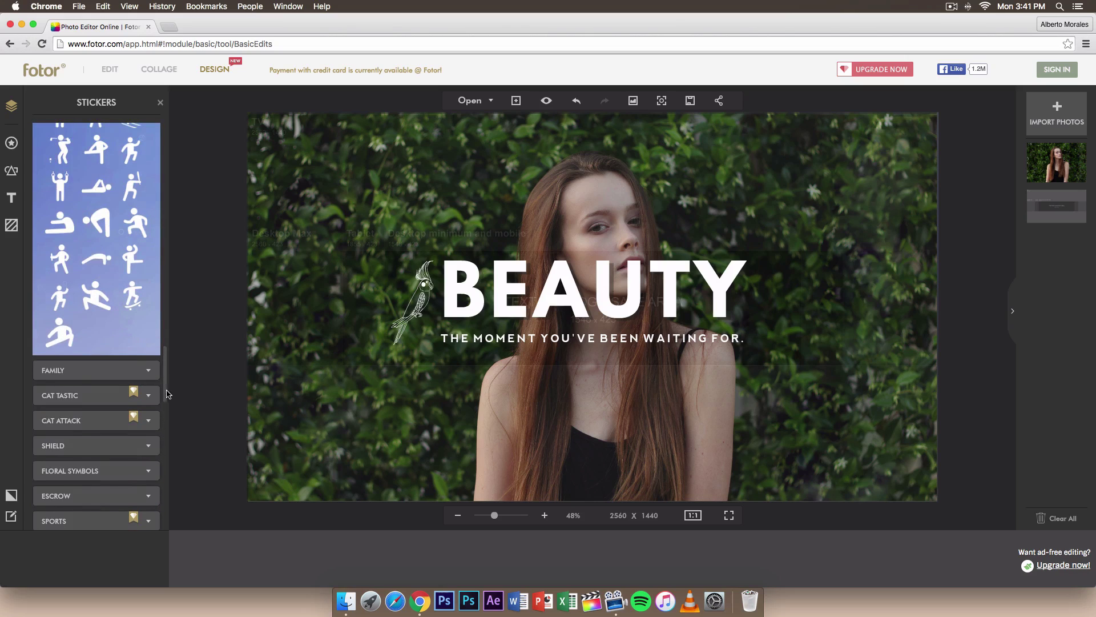
scroll(166, 394, down, 3)
scroll(165, 412, up, 15)
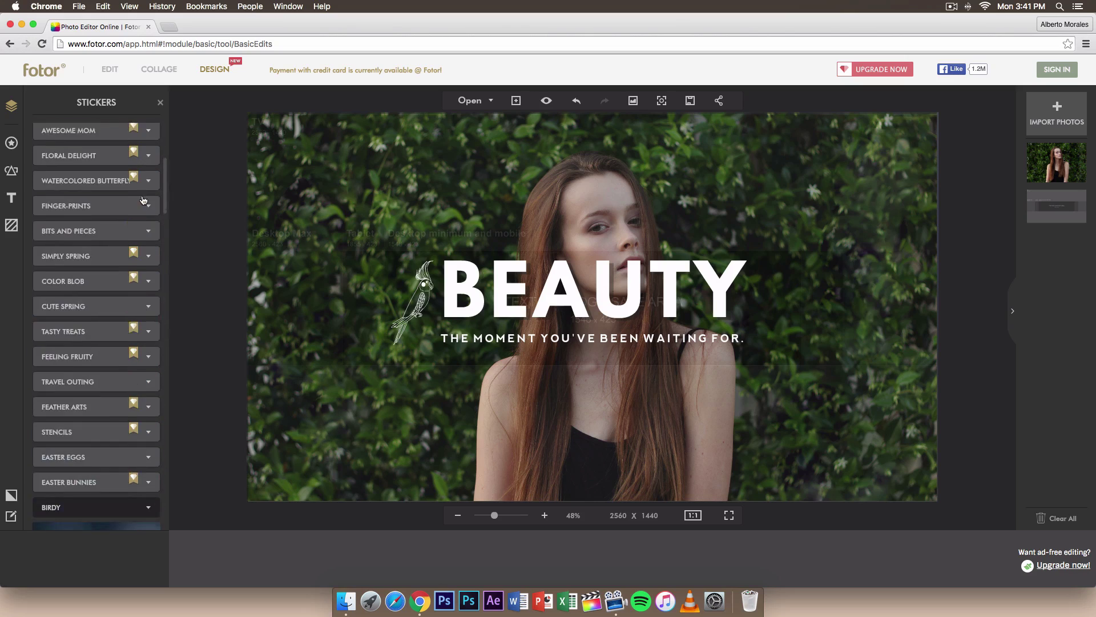
click(11, 143)
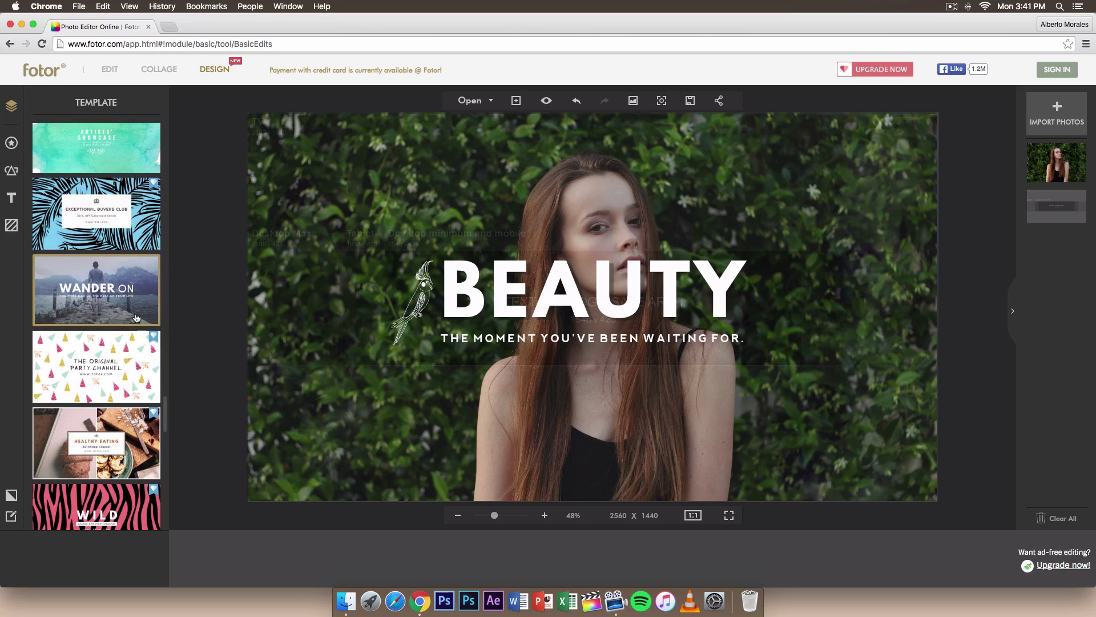
Try a thick horizontal line shape in white across the BEAUTY title, and delete it.
click(11, 173)
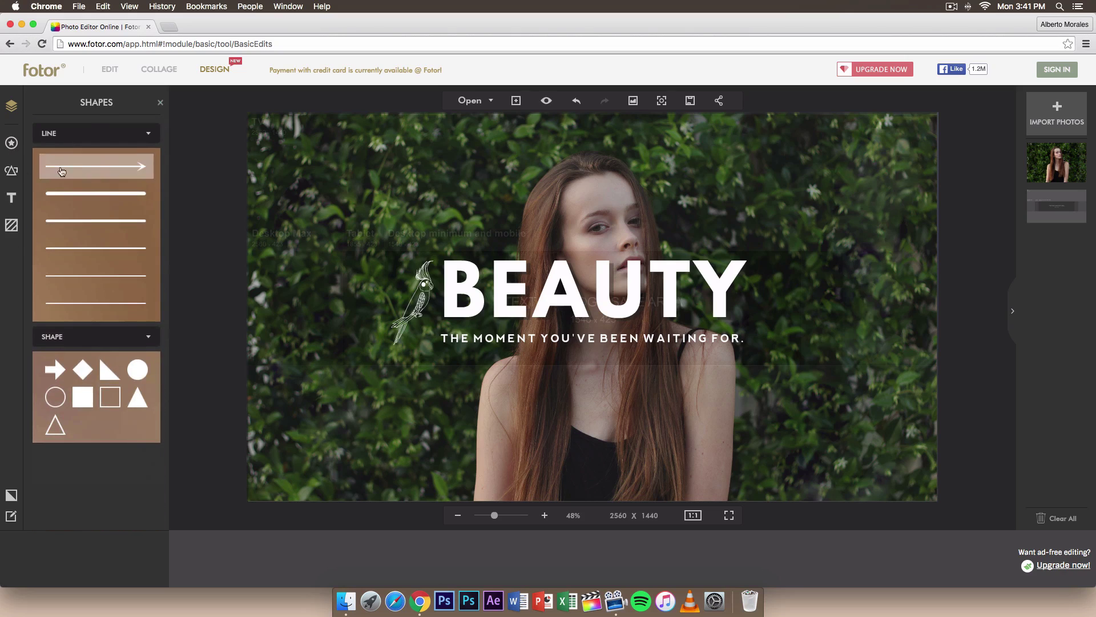
click(97, 197)
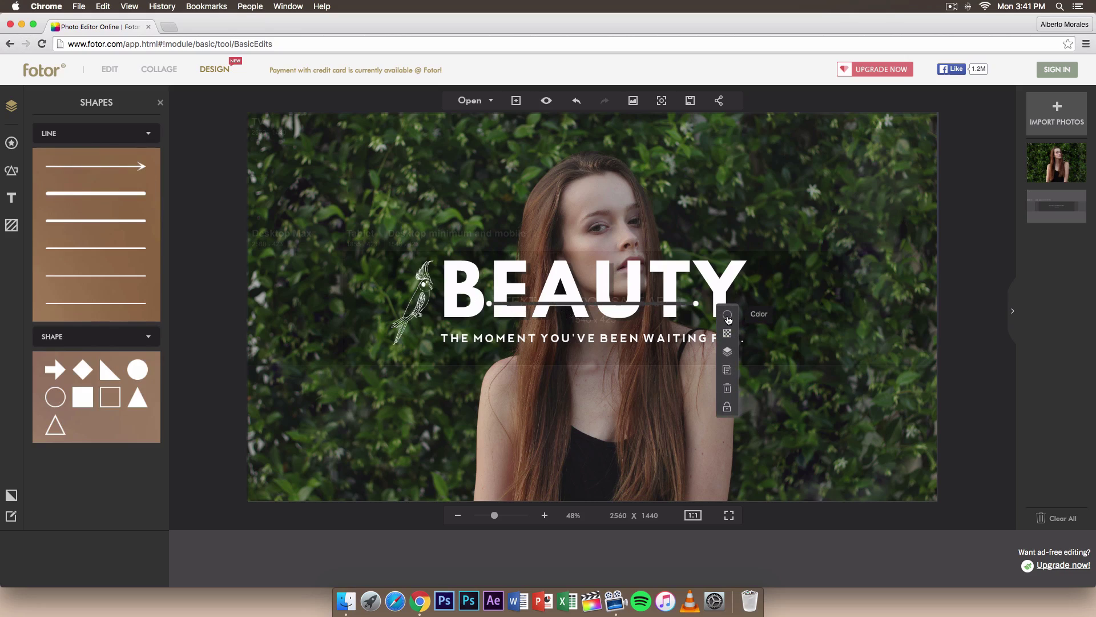
click(728, 316)
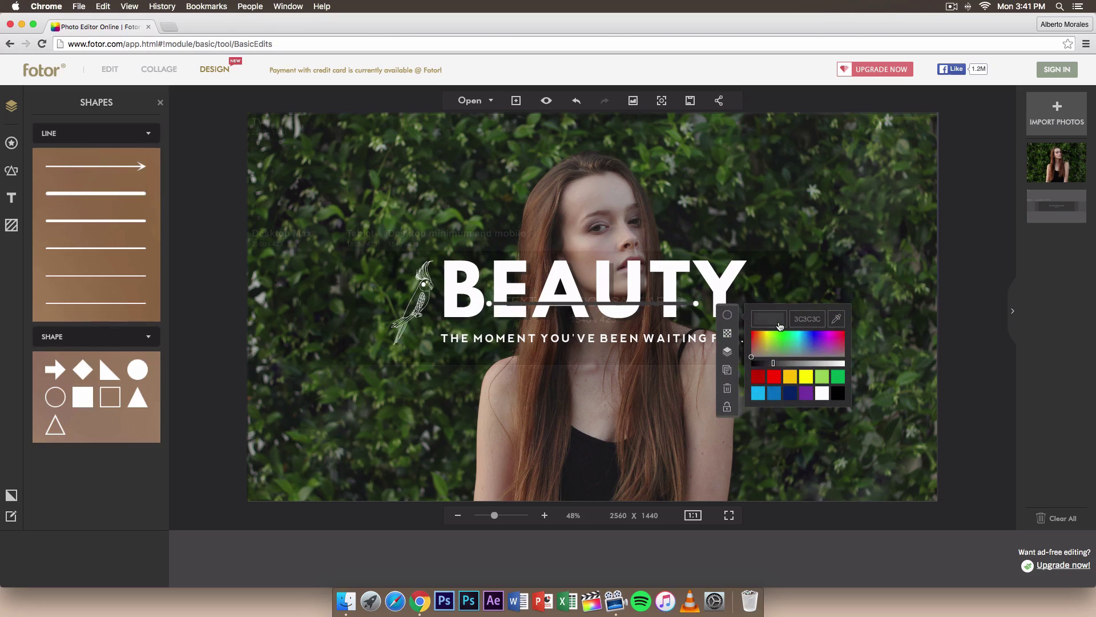
click(822, 394)
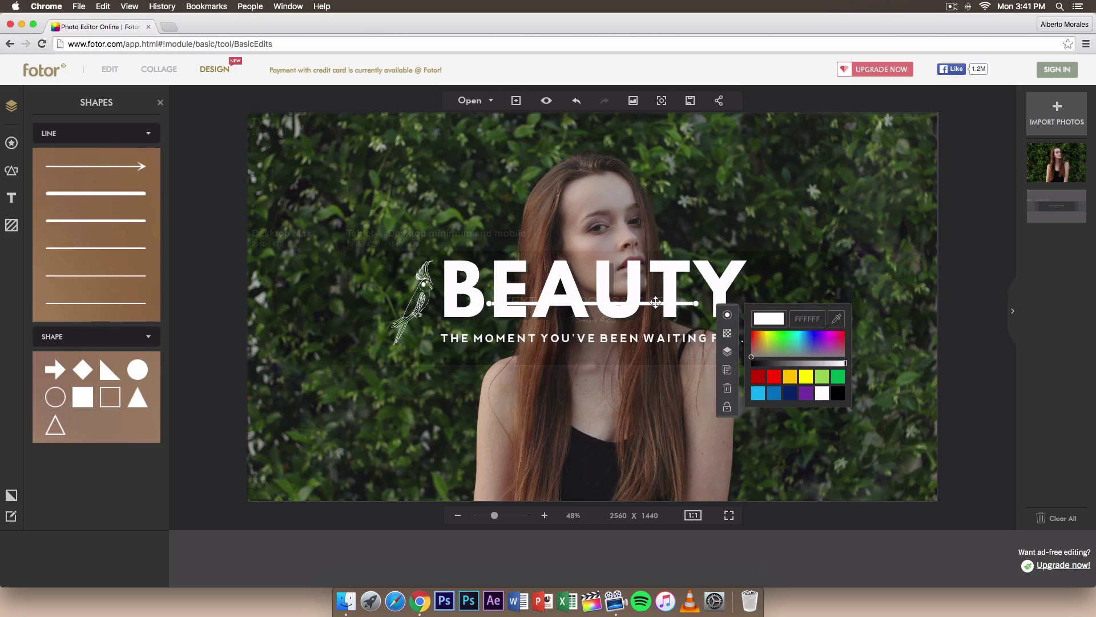
key(Delete)
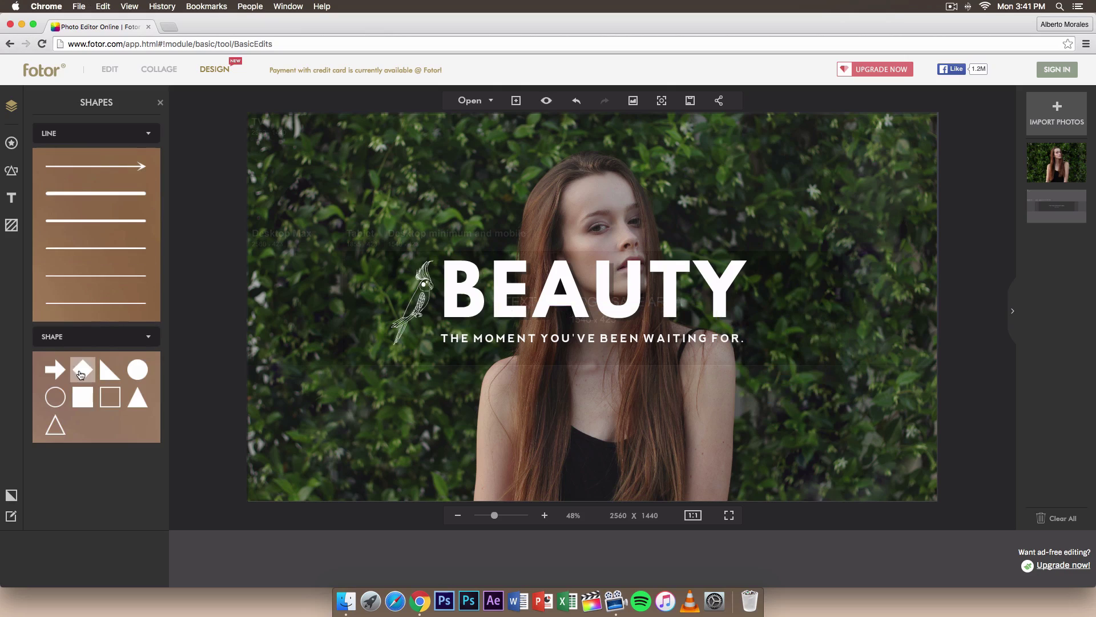
Try adding a new text box over the BEAUTY title, and discard it.
click(552, 300)
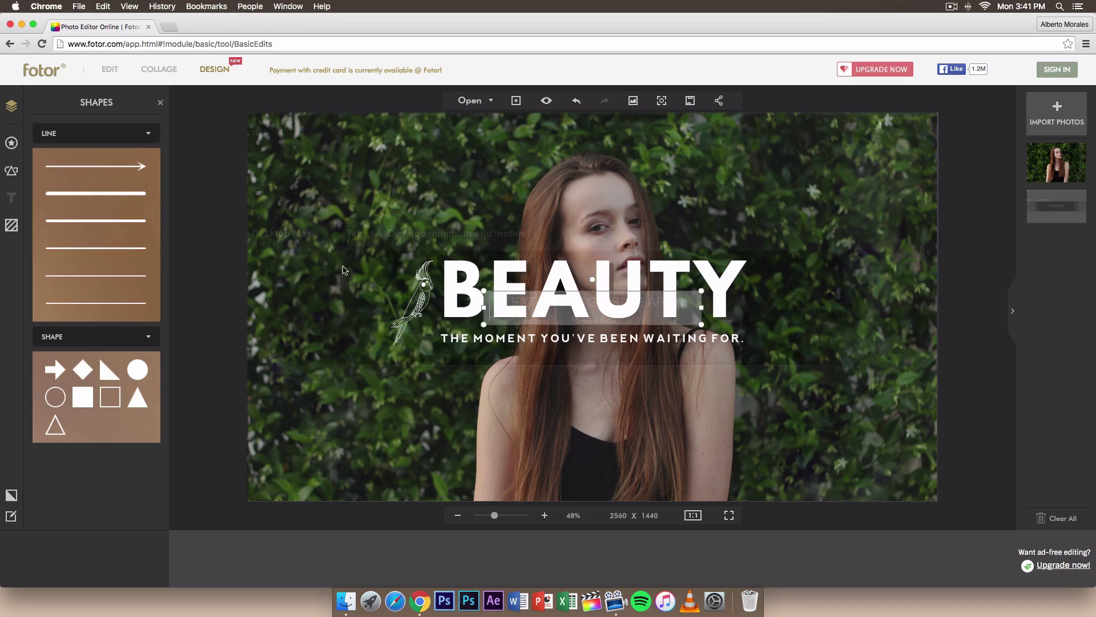
click(588, 292)
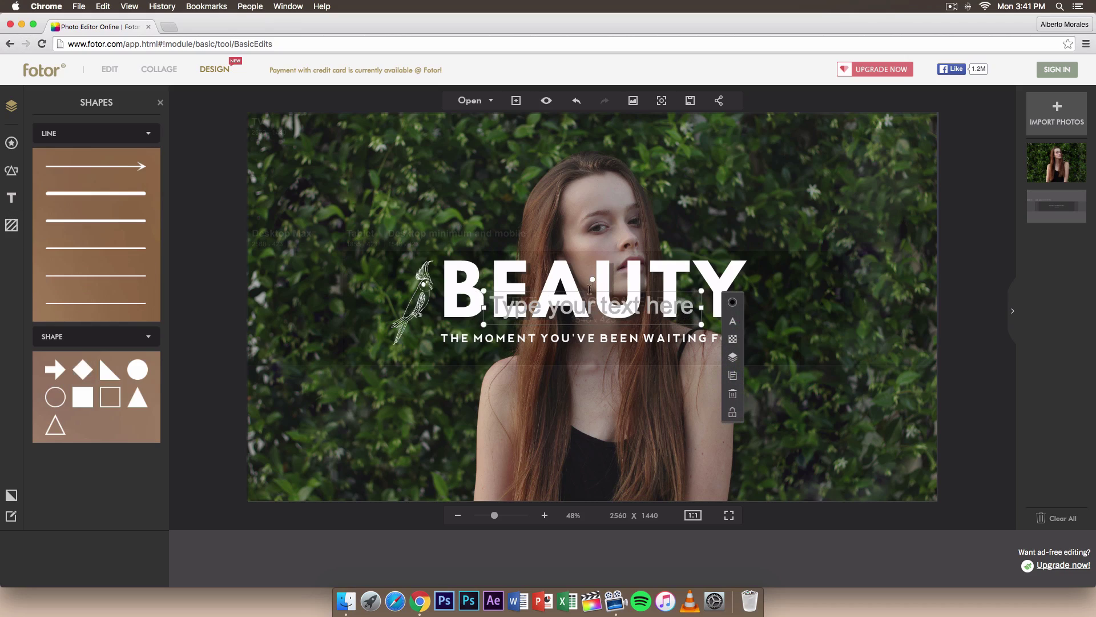
key(Escape)
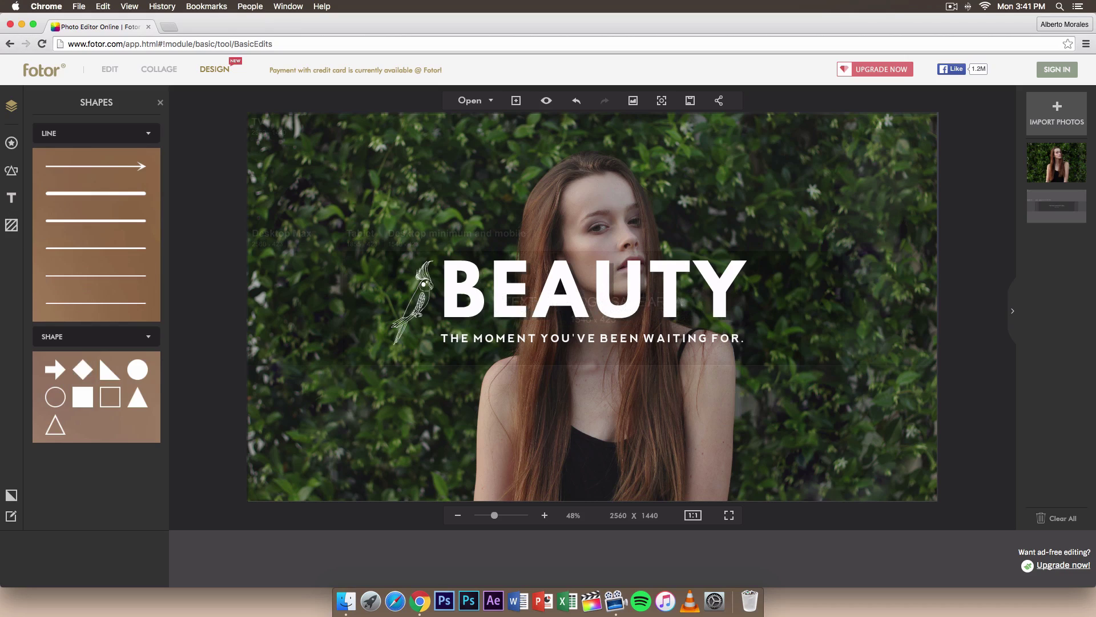
Examine the available background colors and patterns, and toggle the editor's theme back to dark.
click(10, 226)
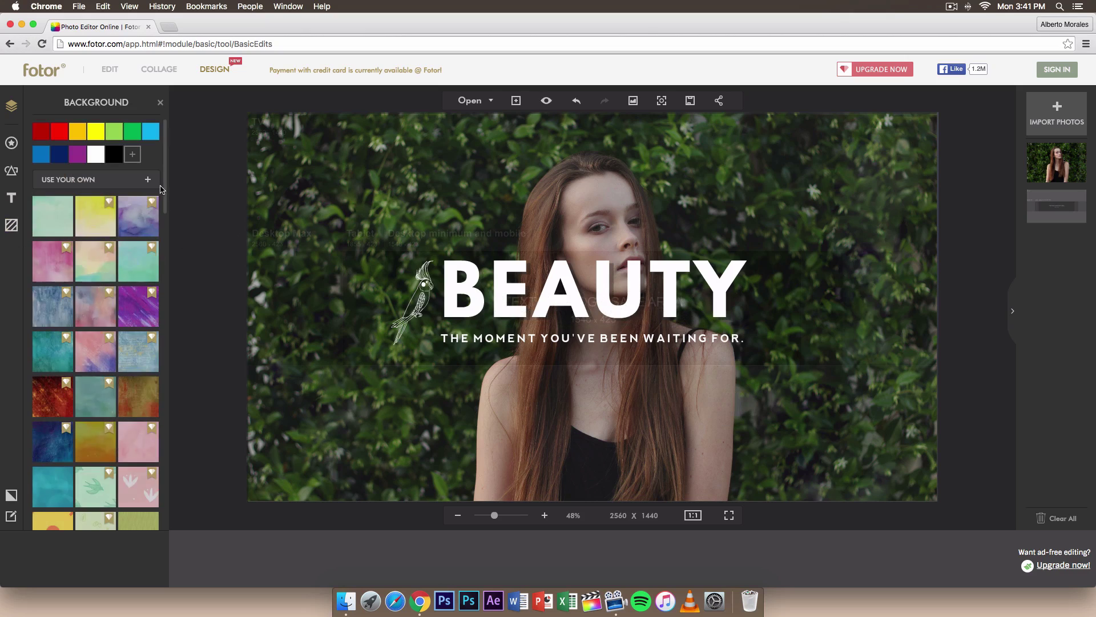
drag(166, 189, 177, 151)
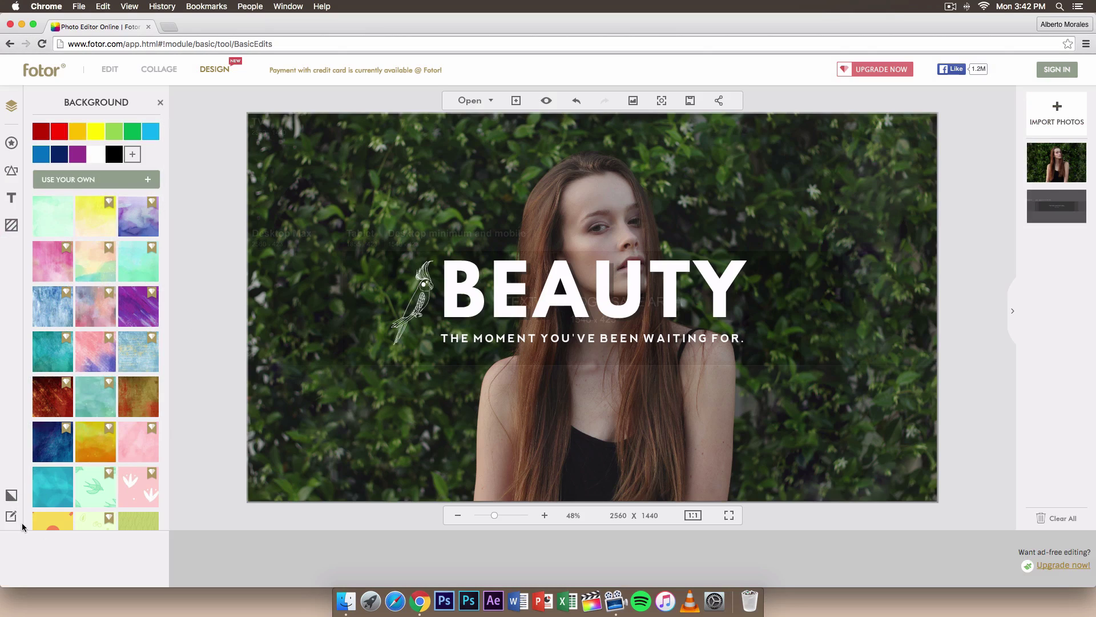
click(15, 498)
click(9, 494)
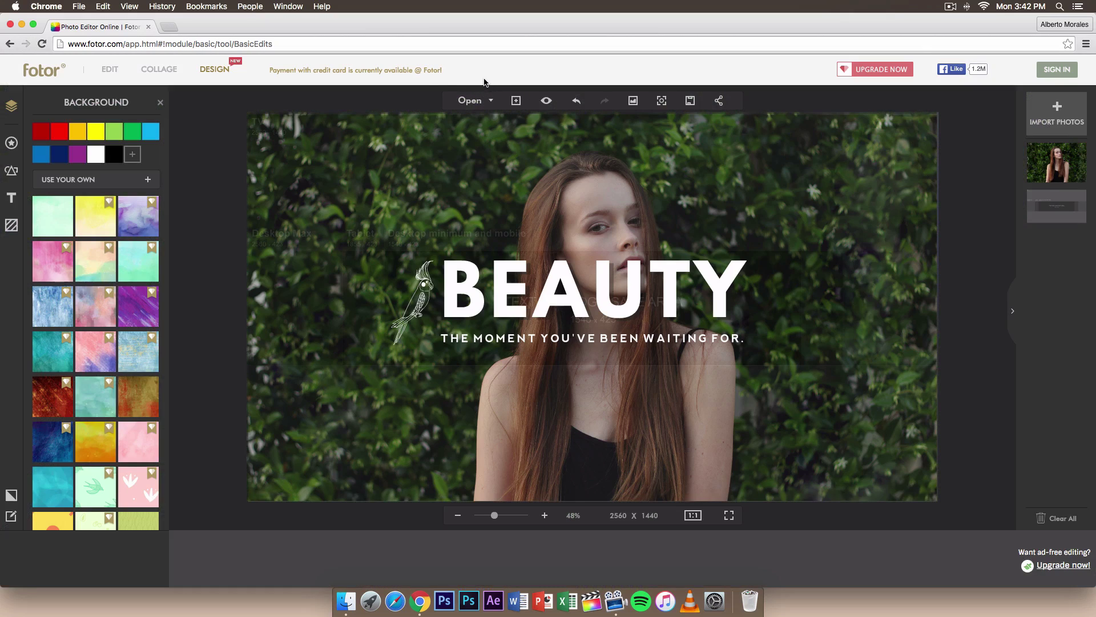
Preview the banner as YouTube channel art on the device mockups, and return to the editor.
click(547, 102)
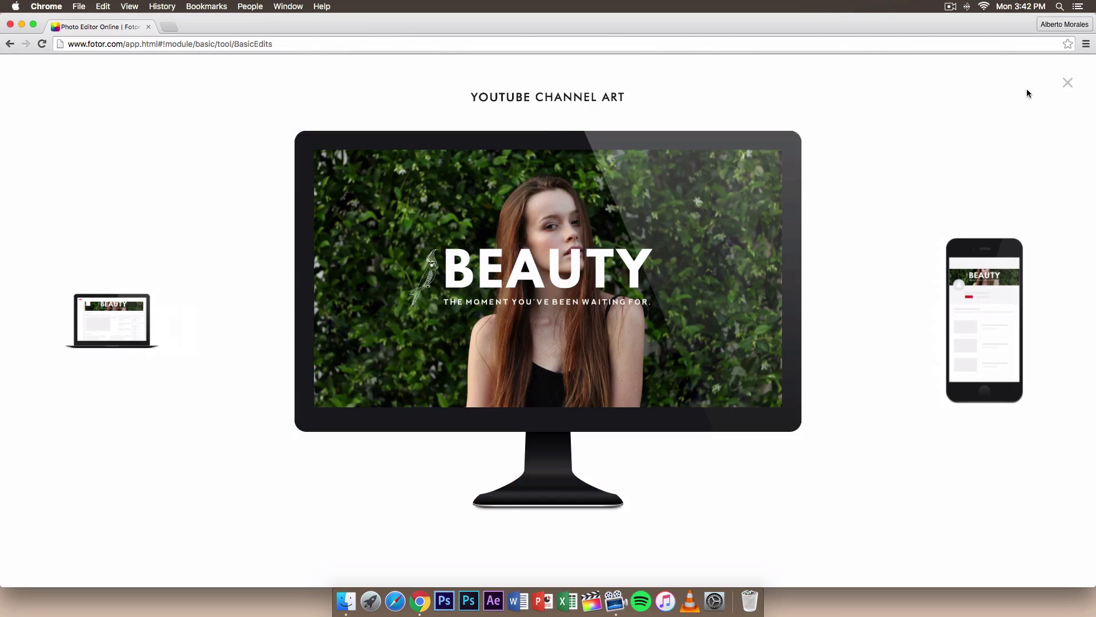
click(1067, 82)
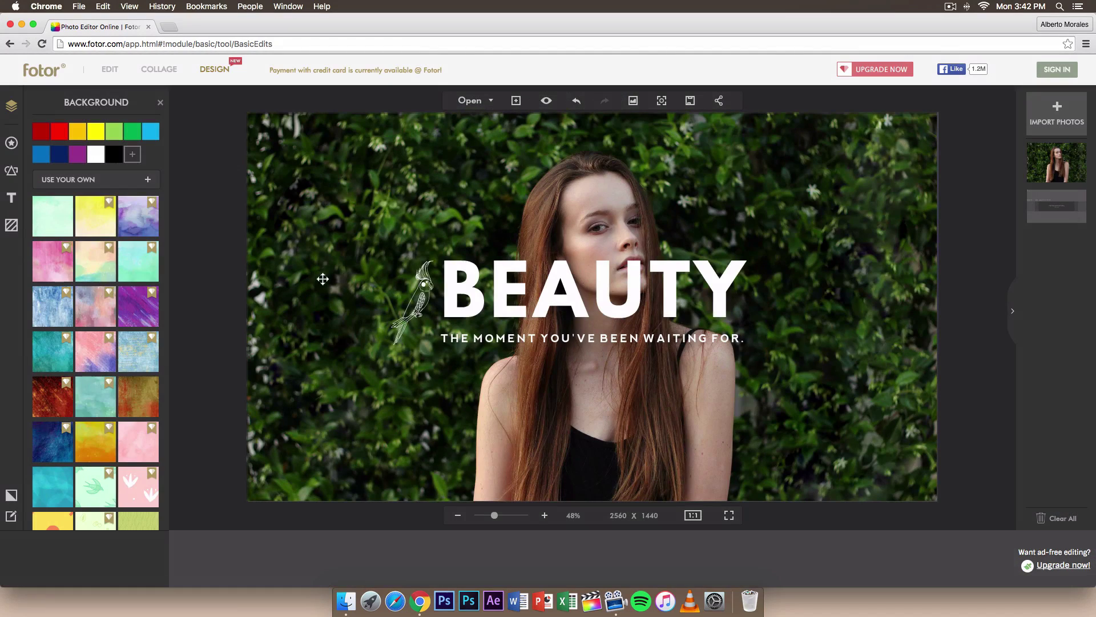
Compare the banner with the original WANDER ON template, and undo the last edit.
click(633, 102)
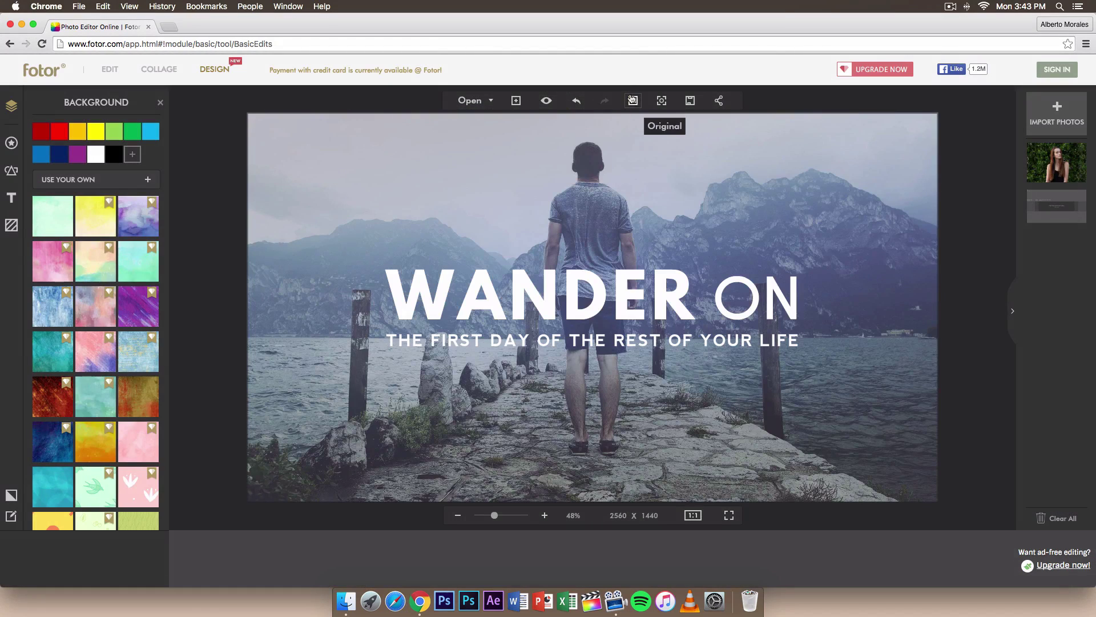
click(579, 102)
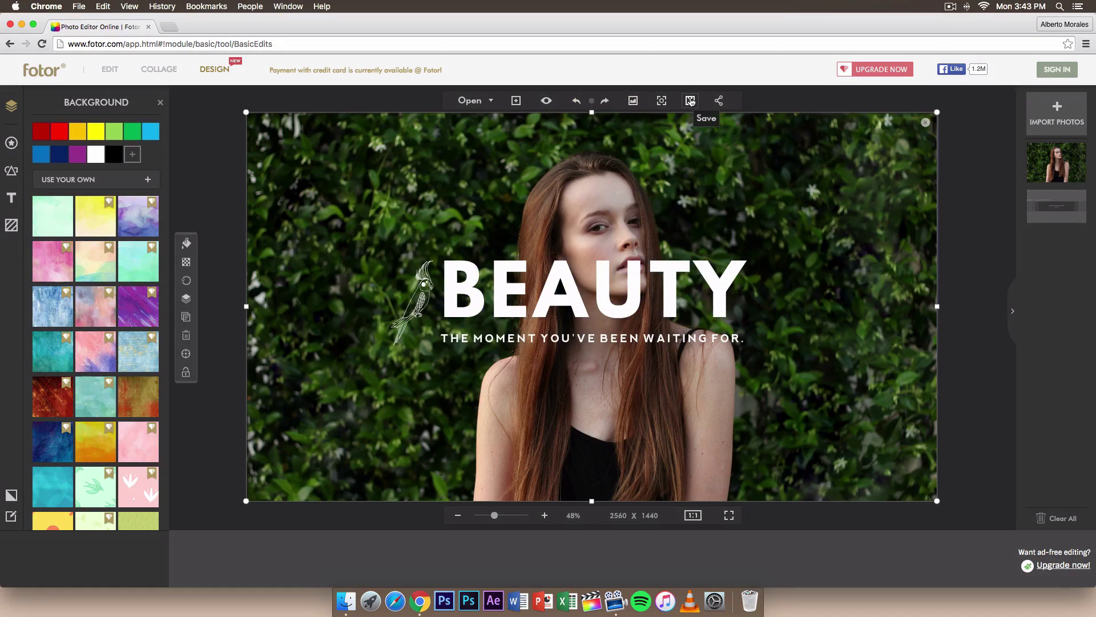
Begin saving the banner with the file name BEAUTY2 and the .jpg format.
click(688, 101)
drag(660, 214, 601, 206)
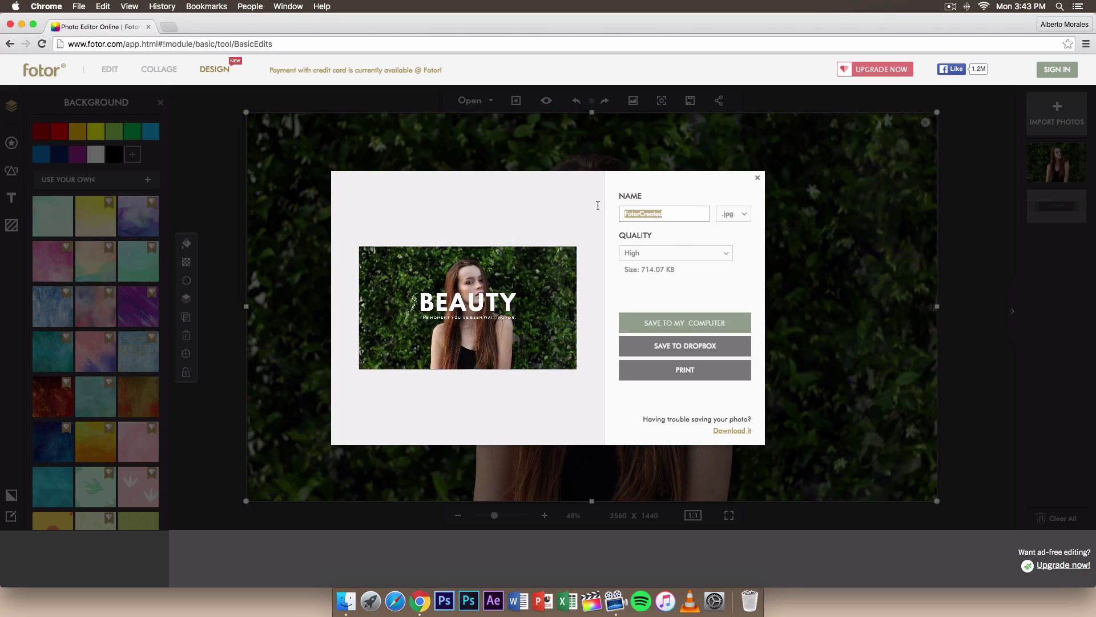
text(BEAUTY2)
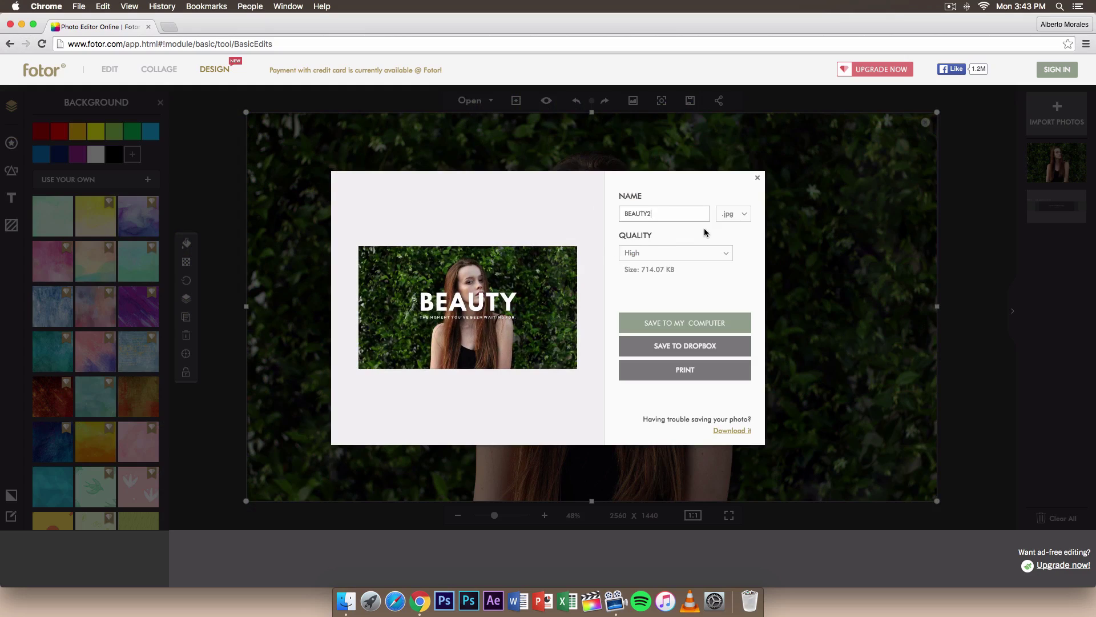
click(742, 215)
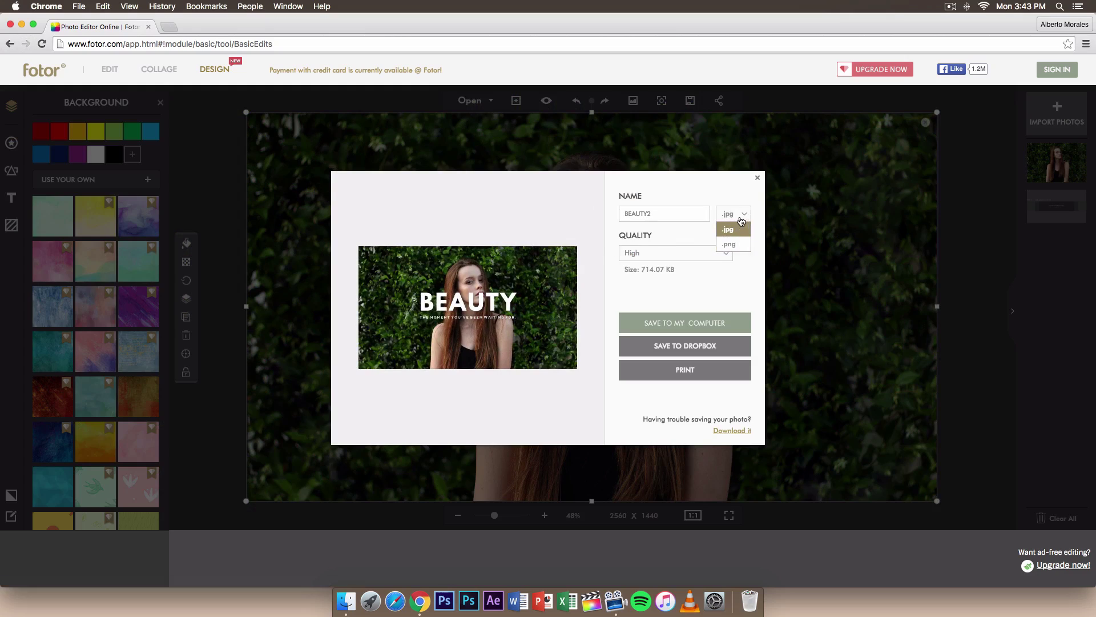
click(738, 221)
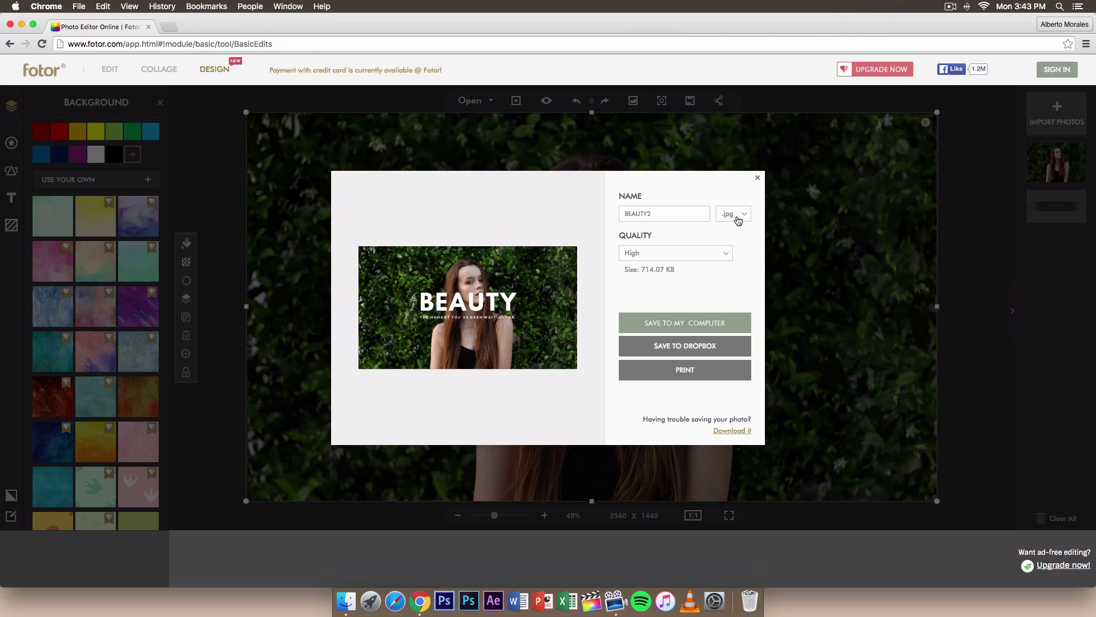
click(738, 221)
click(732, 211)
Set the save quality of the BEAUTY2 image to Highest.
click(722, 252)
click(654, 296)
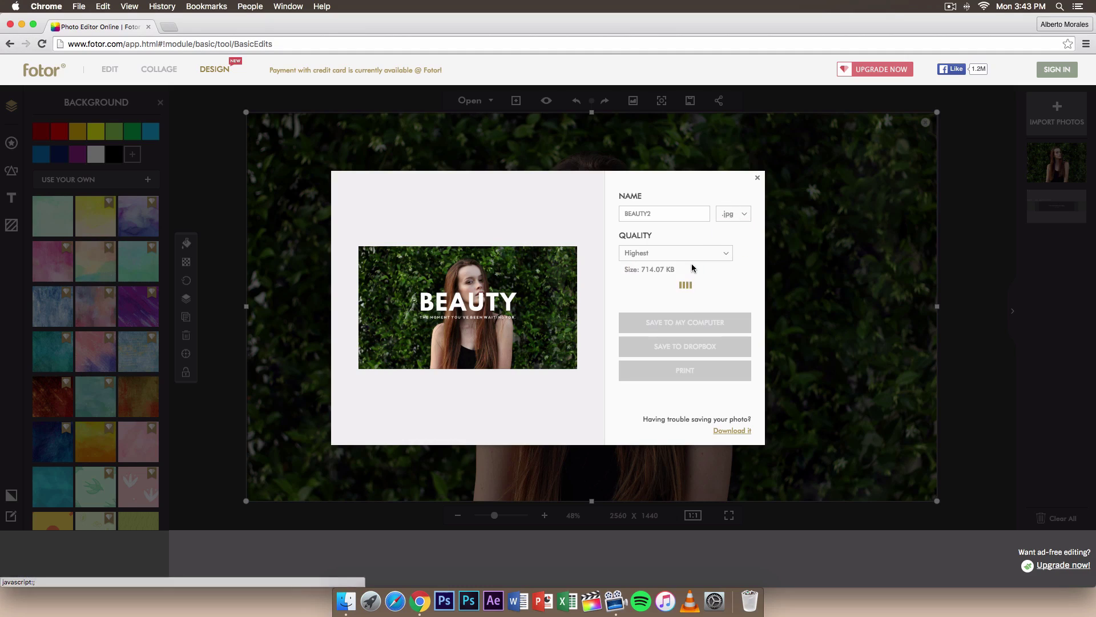
click(662, 258)
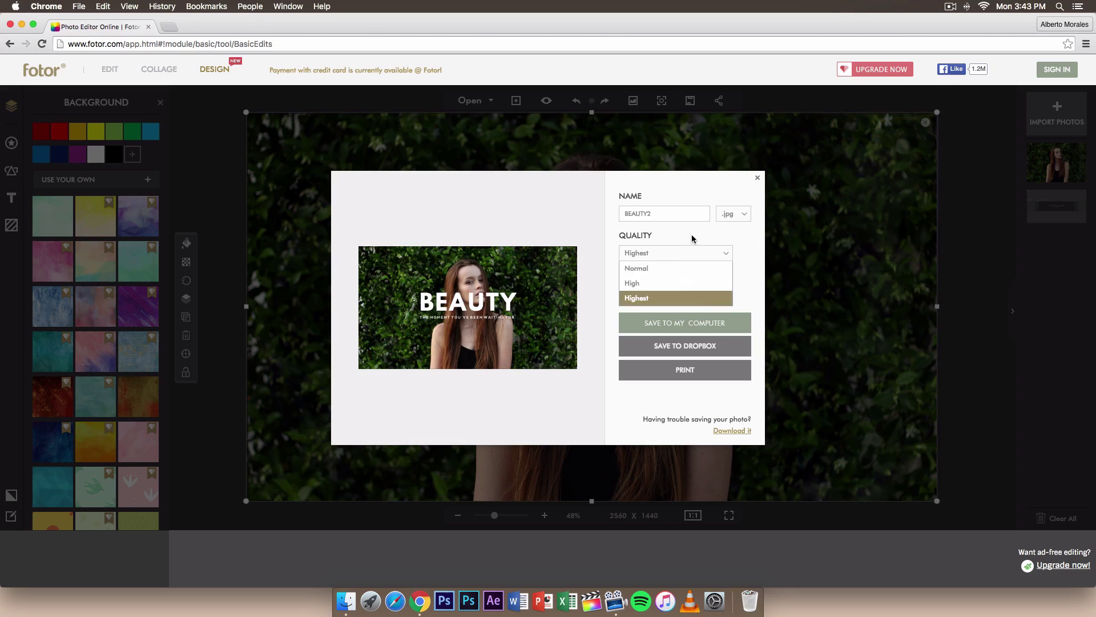
click(638, 270)
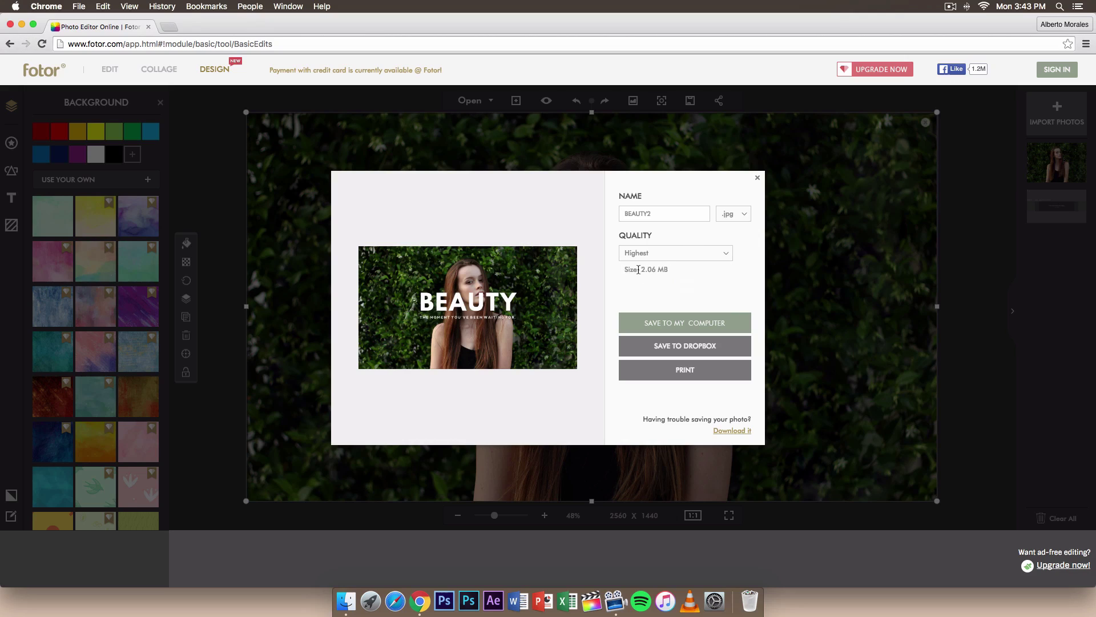
Save the banner to the computer as BEAUTY2.jpg in the Desktop folder.
click(669, 324)
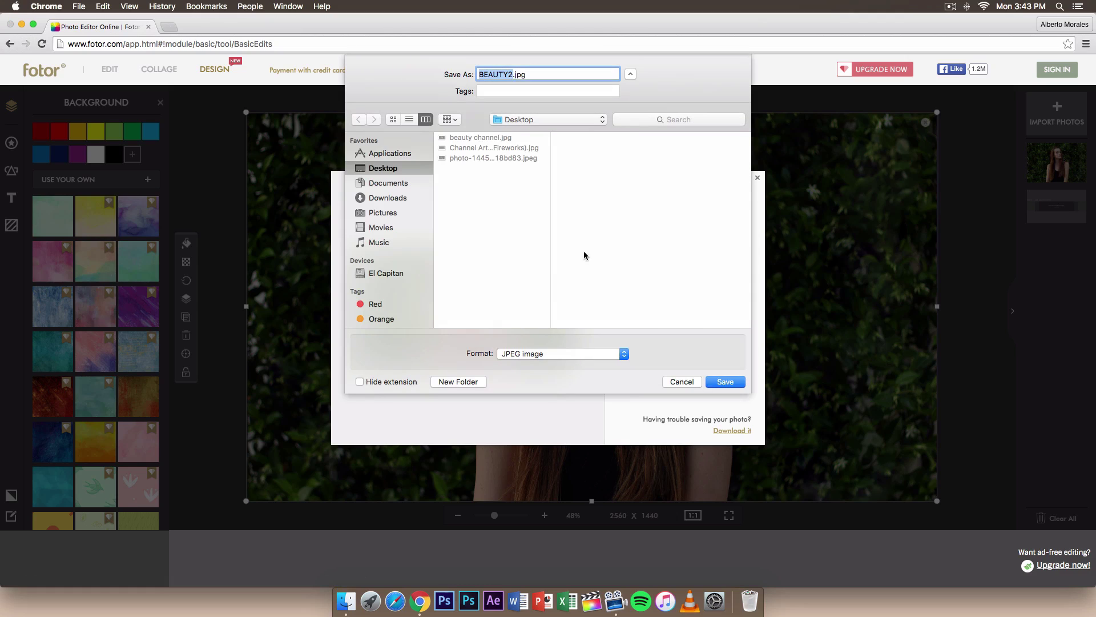
click(734, 384)
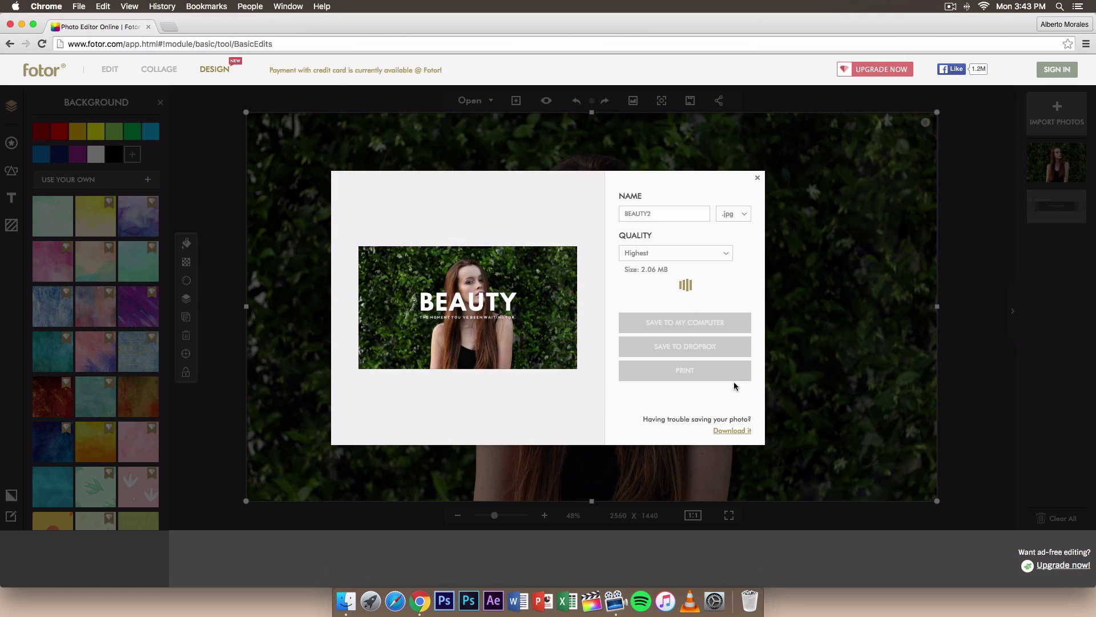
click(728, 187)
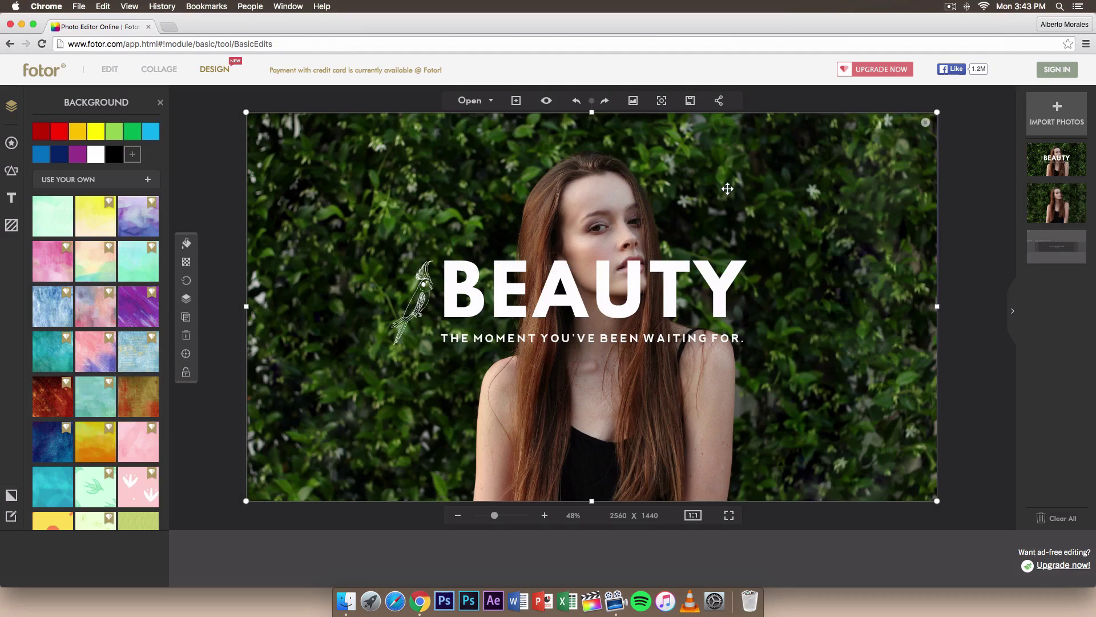